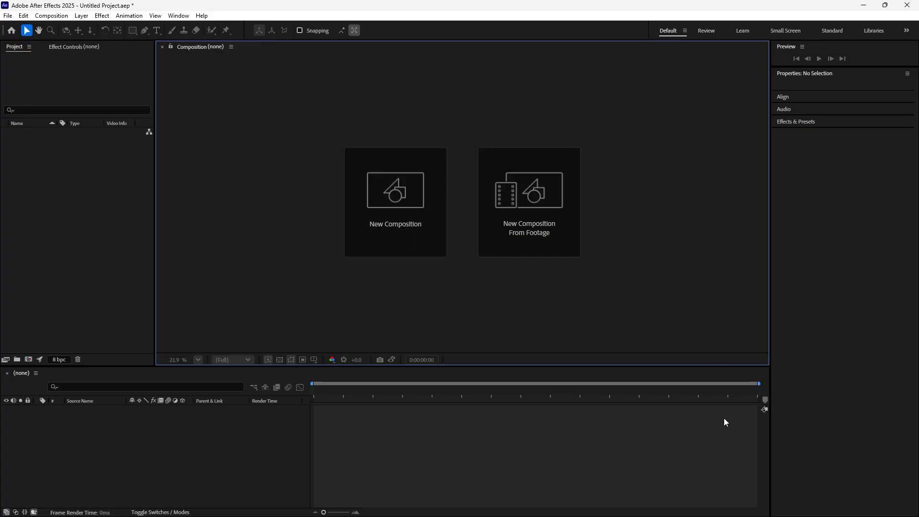
Step: Switch to the adjustment layers.docx document in Word and read through the definition, key features and uses of adjustment layers
mouse_move(750, 507)
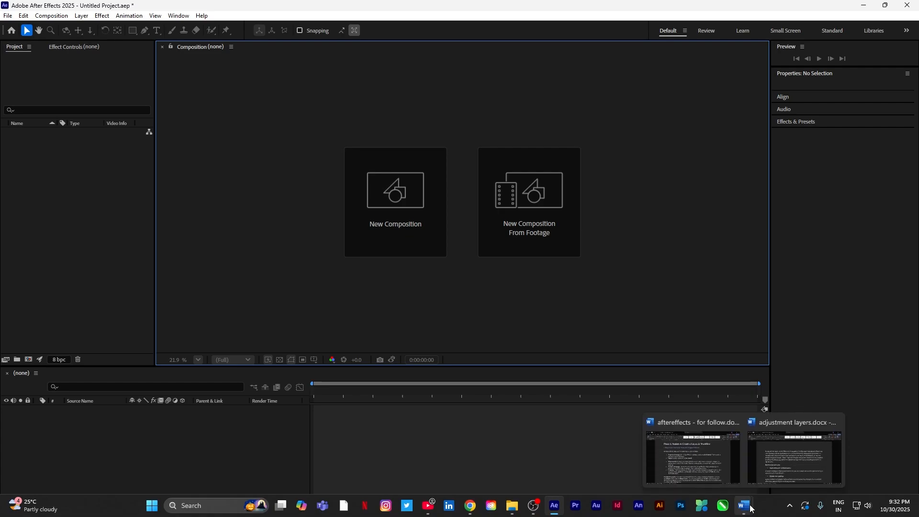
left_click(777, 468)
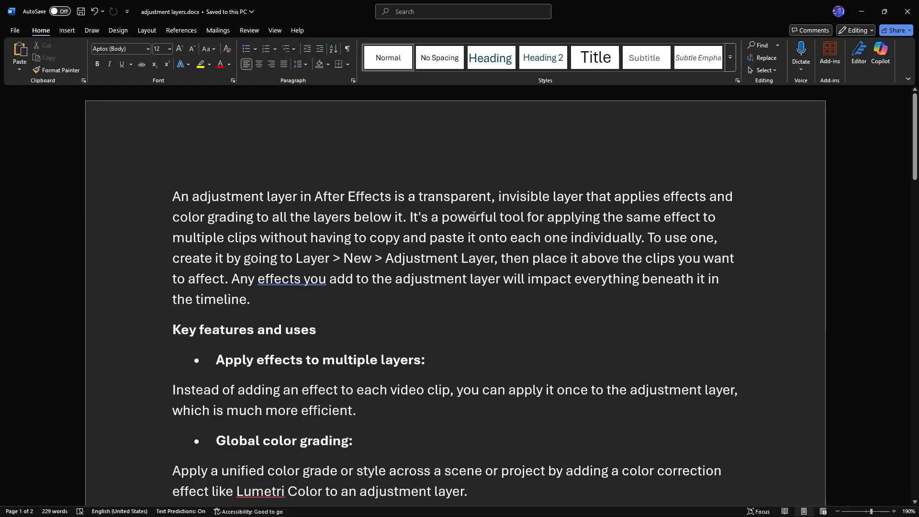
scroll(474, 215, "down", 1)
scroll(474, 215, "up", 1)
scroll(606, 292, "down", 2)
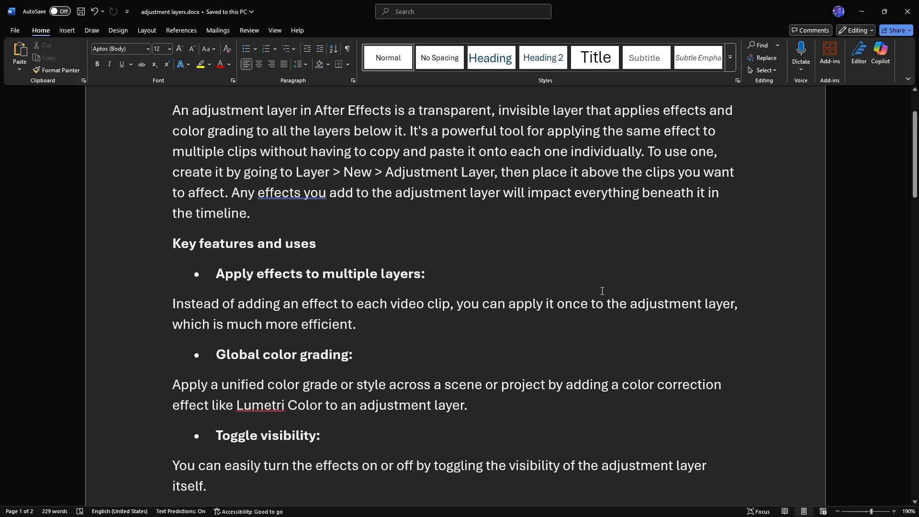
scroll(602, 291, "down", 1)
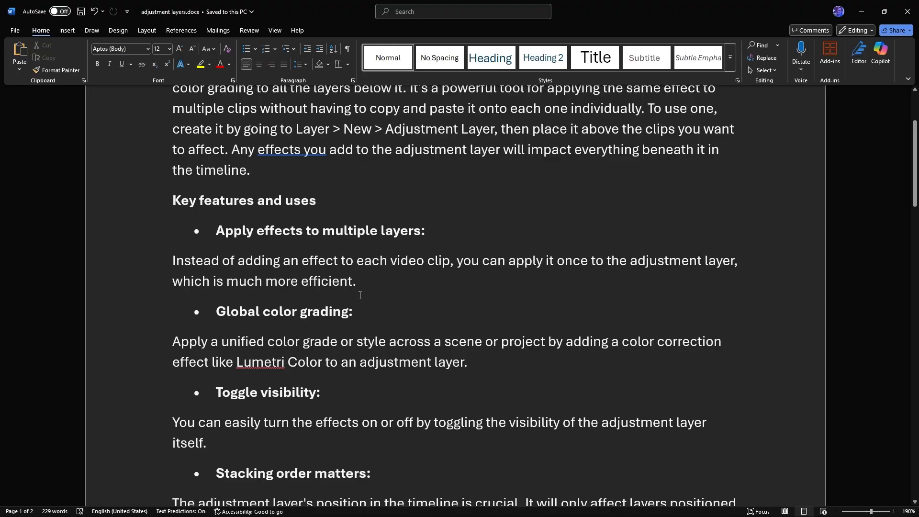
scroll(360, 296, "down", 3)
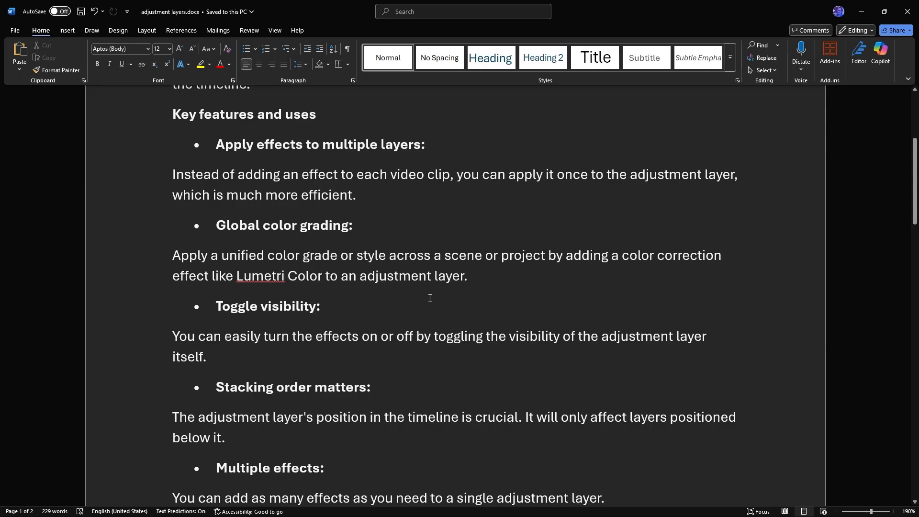
scroll(439, 295, "down", 1)
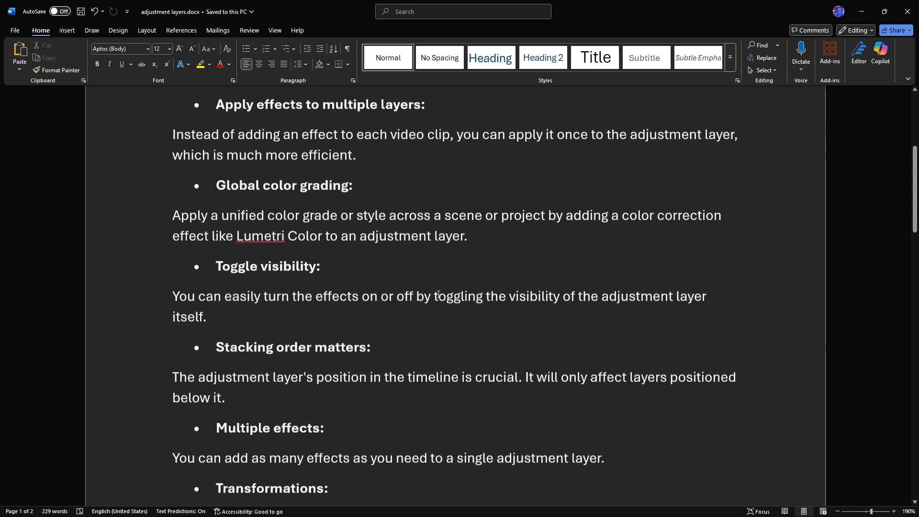
scroll(439, 295, "down", 1)
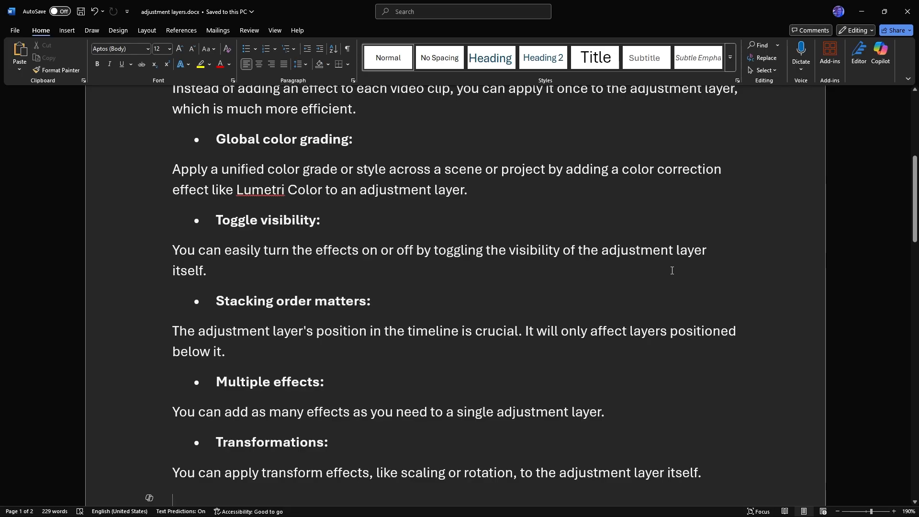
scroll(672, 271, "down", 1)
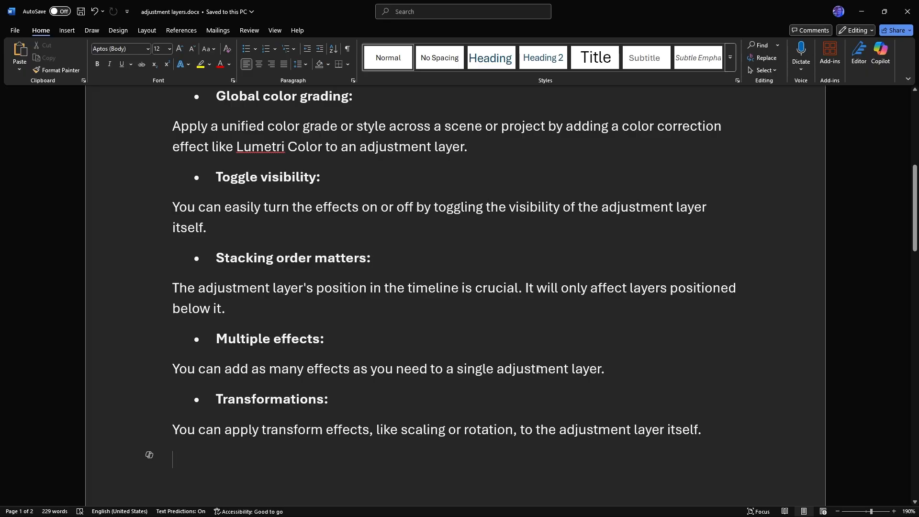
scroll(422, 291, "down", 2)
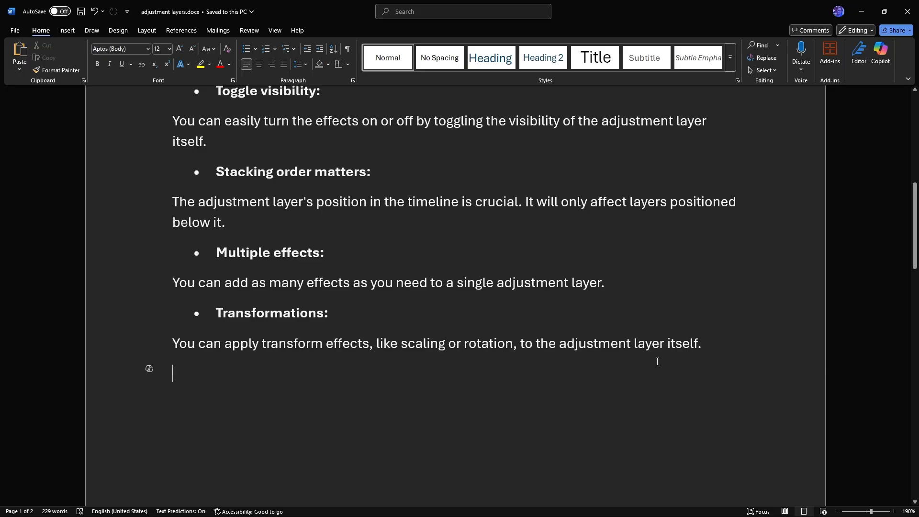
scroll(659, 362, "up", 1)
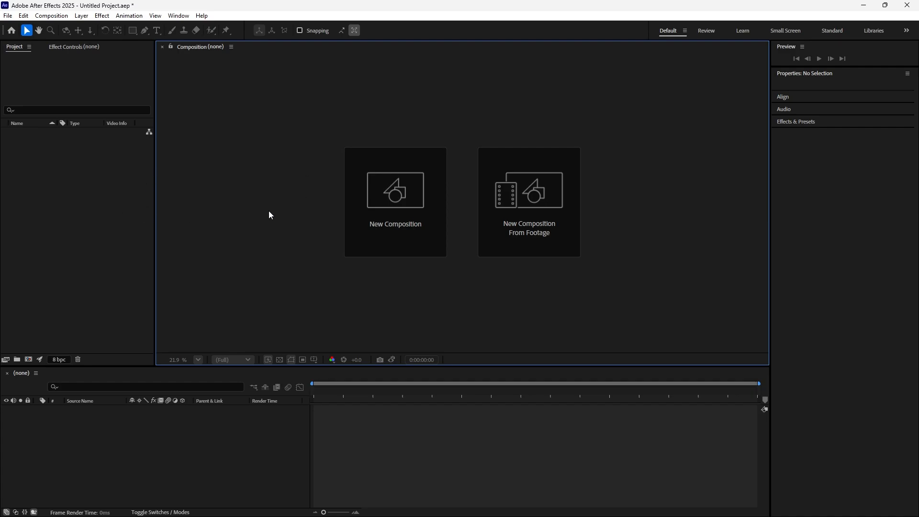
Step: Create a new After Effects composition at HD 1920x1080, 29.97 fps, with a 30-second duration
left_click(372, 223)
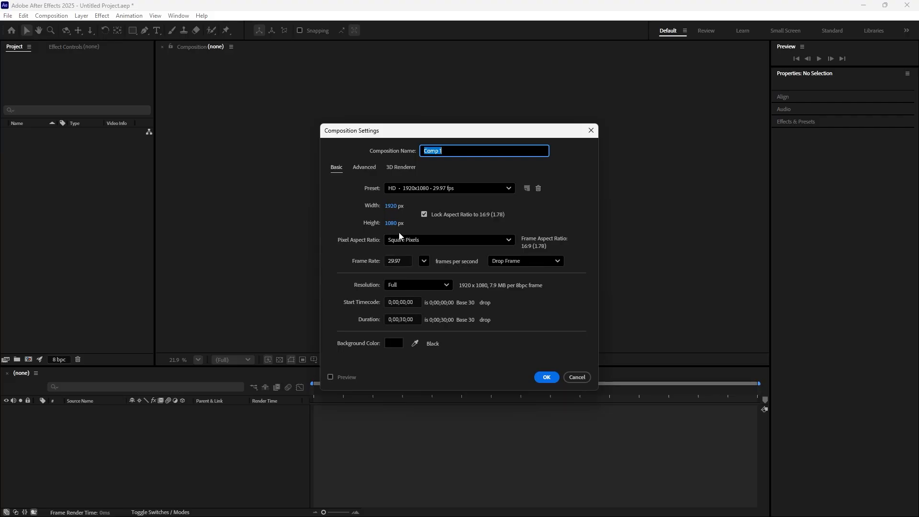
left_click(546, 377)
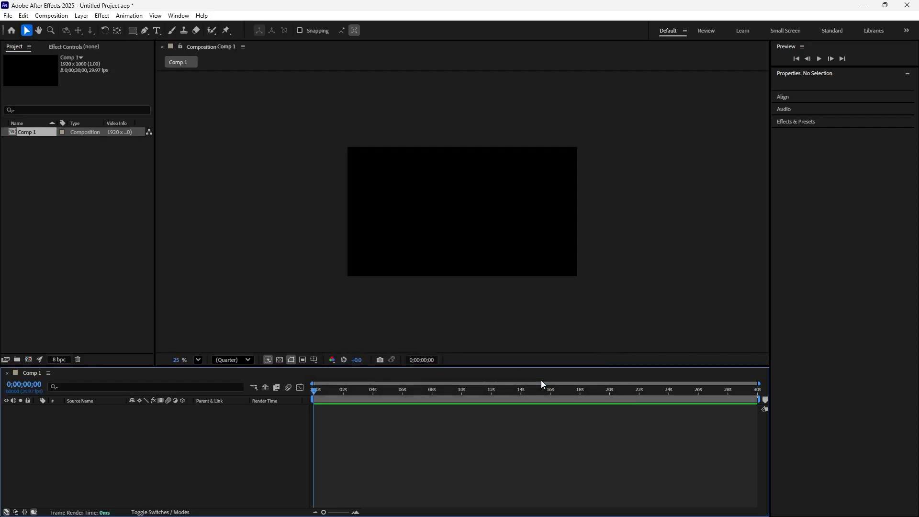
left_click(136, 215)
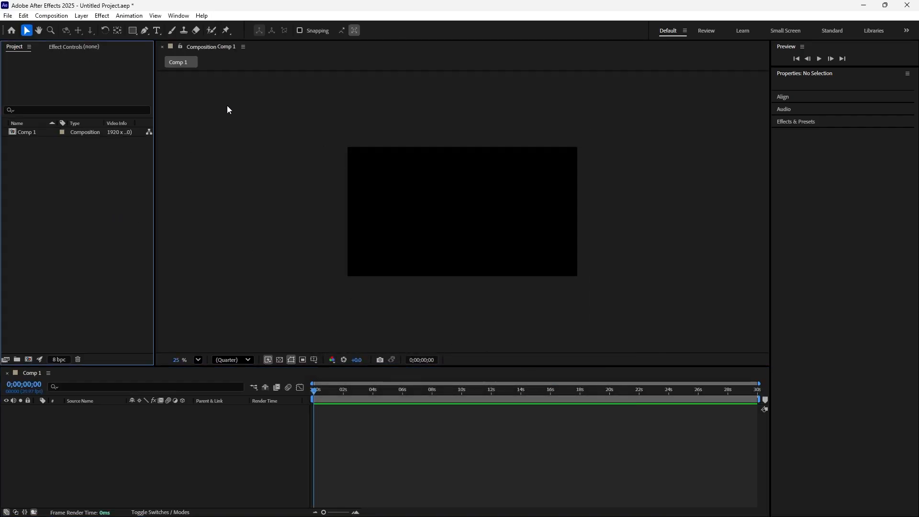
Step: Import 100915-video-720.mp4 and mixkit-watering-a-flower-pot-1780-hd-ready.mp4 from the 13 adjustment layers folder as footage
double_click(79, 204)
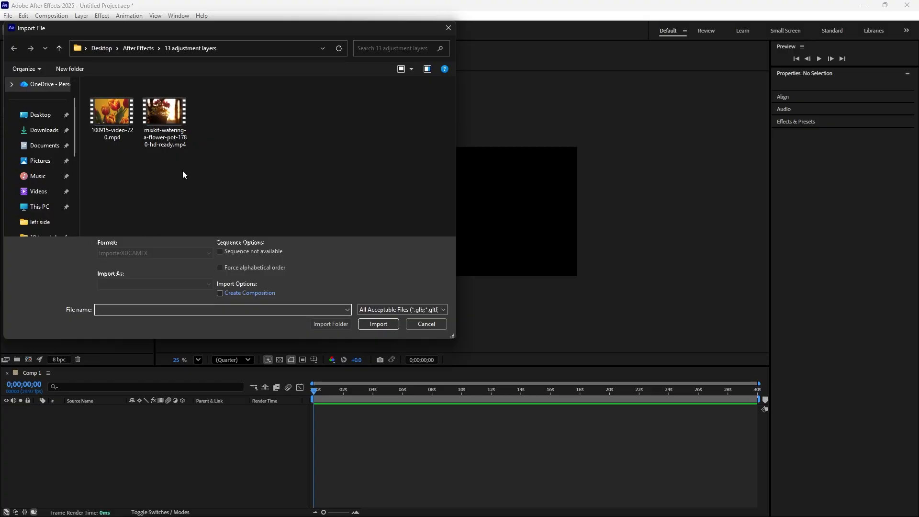
left_click_drag(209, 115, 105, 139)
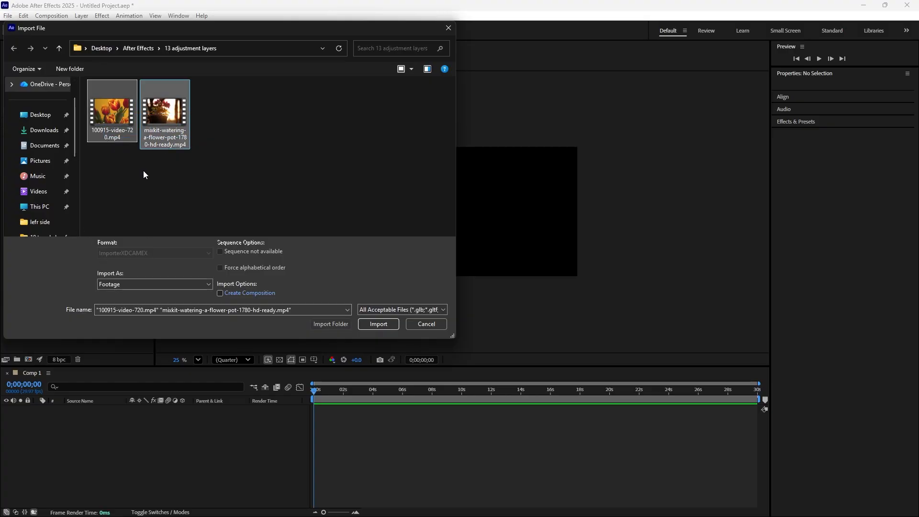
left_click(368, 324)
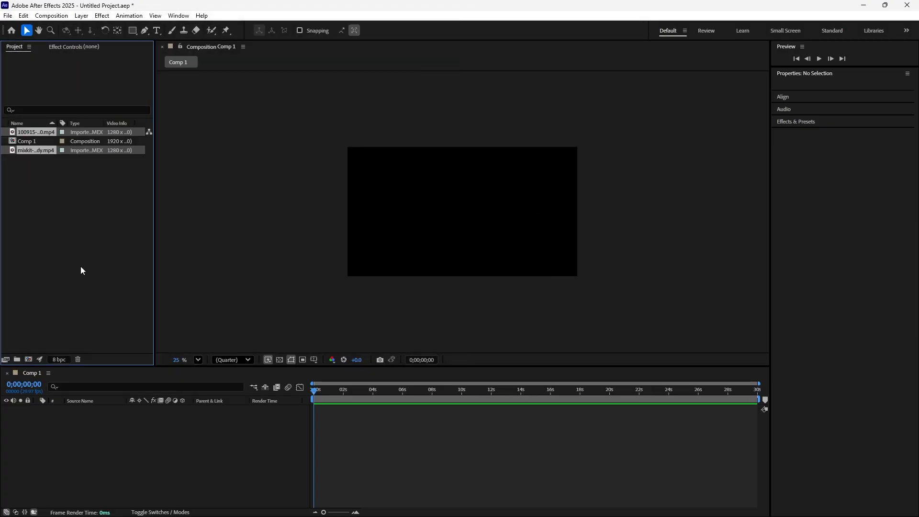
left_click(77, 256)
Step: Add the mixkit flower-pot video to the Comp 1 timeline and scale it to 152% so it fills the frame
left_click(43, 152)
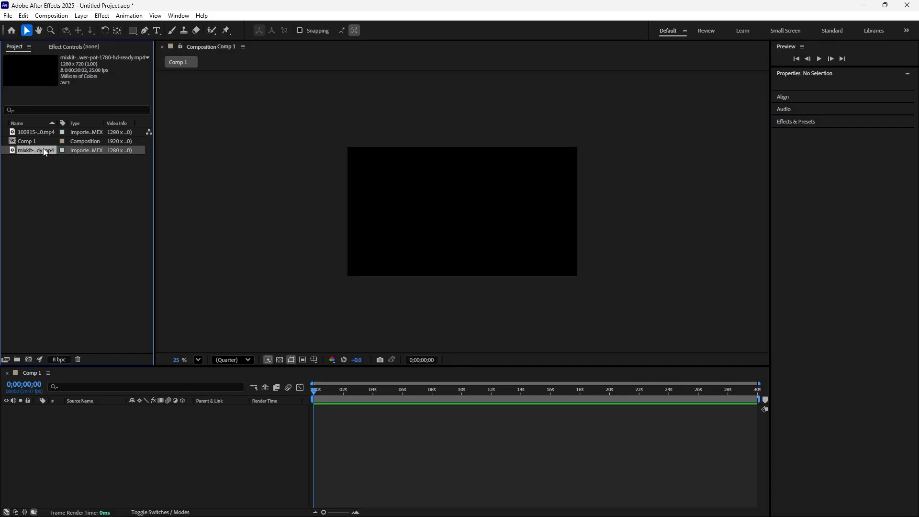
left_click_drag(43, 151, 123, 439)
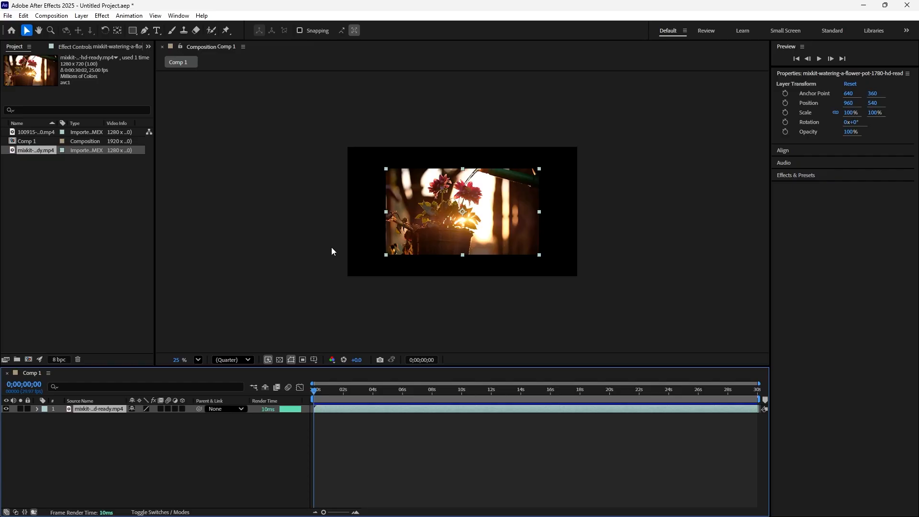
left_click(291, 234)
left_click(402, 230)
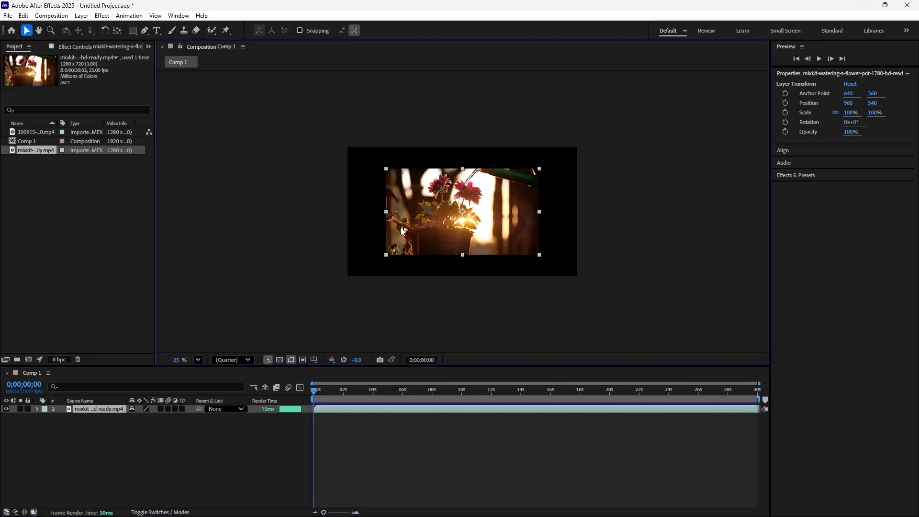
left_click(848, 113)
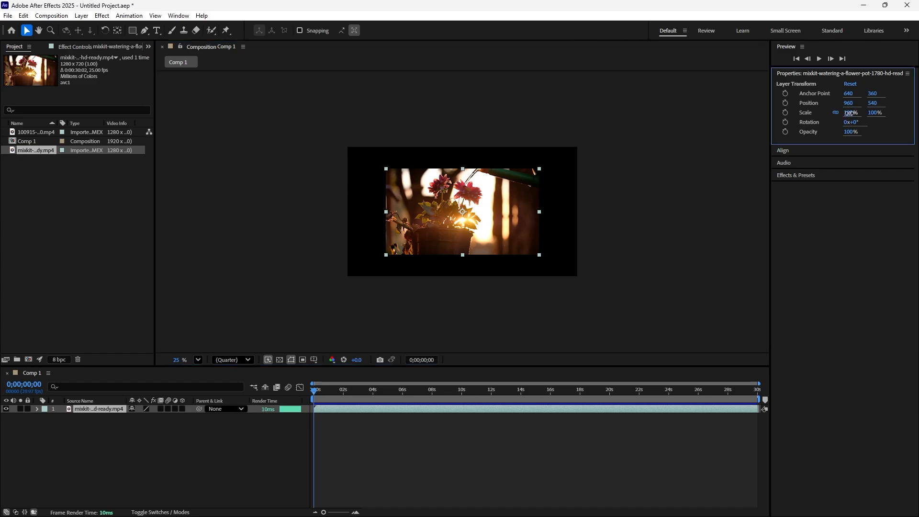
left_click_drag(848, 113, 886, 124)
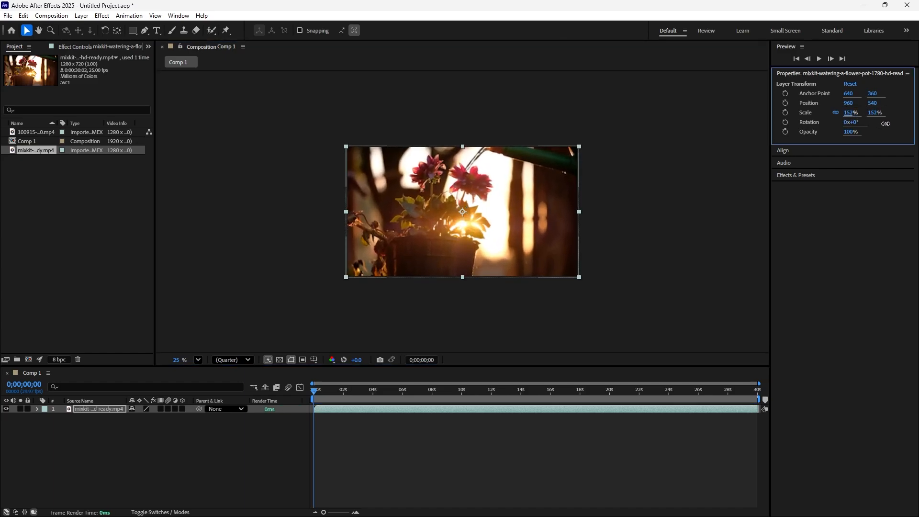
left_click(280, 171)
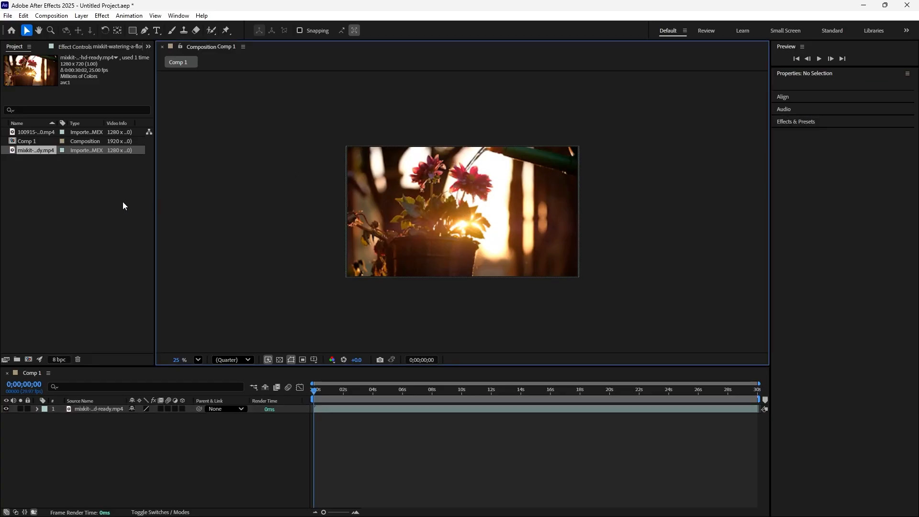
Step: Add 100915-video-720.mp4 beneath the flower-pot layer and, with the upper layer hidden, scale it up to fill the frame
left_click_drag(39, 133, 131, 458)
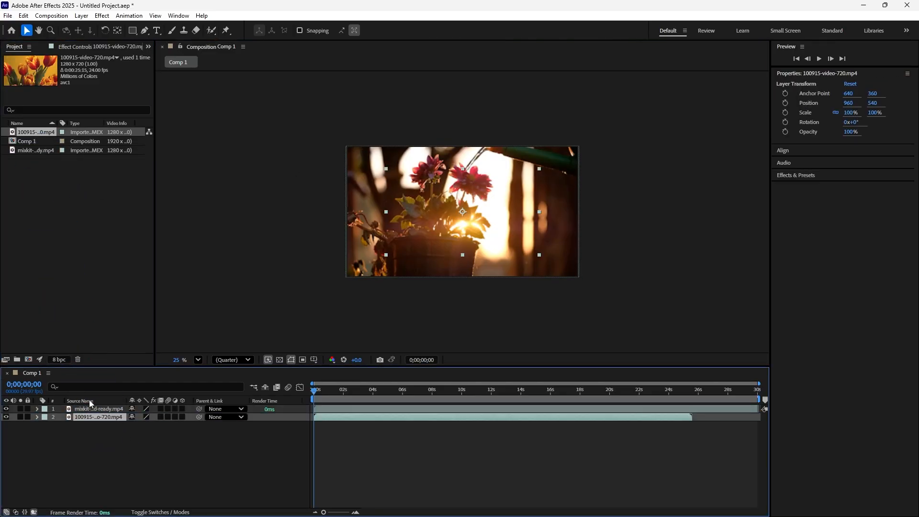
left_click(6, 409)
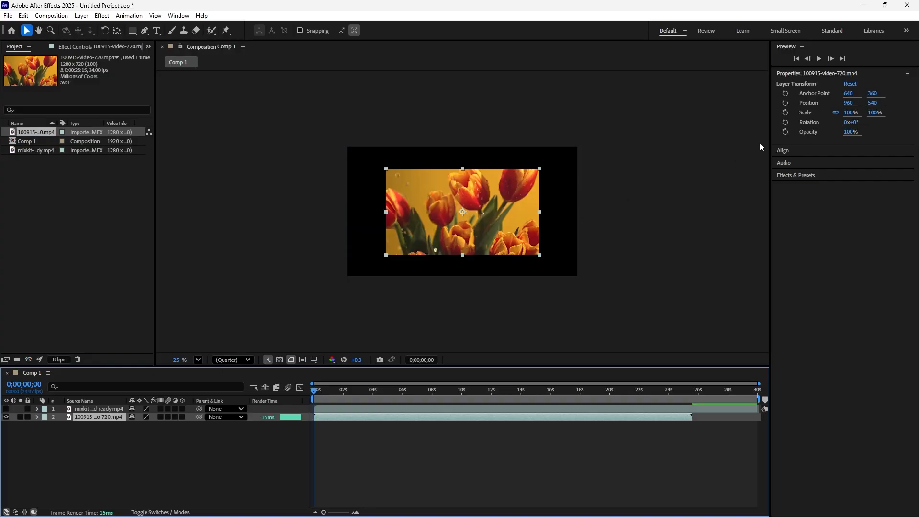
left_click(851, 113)
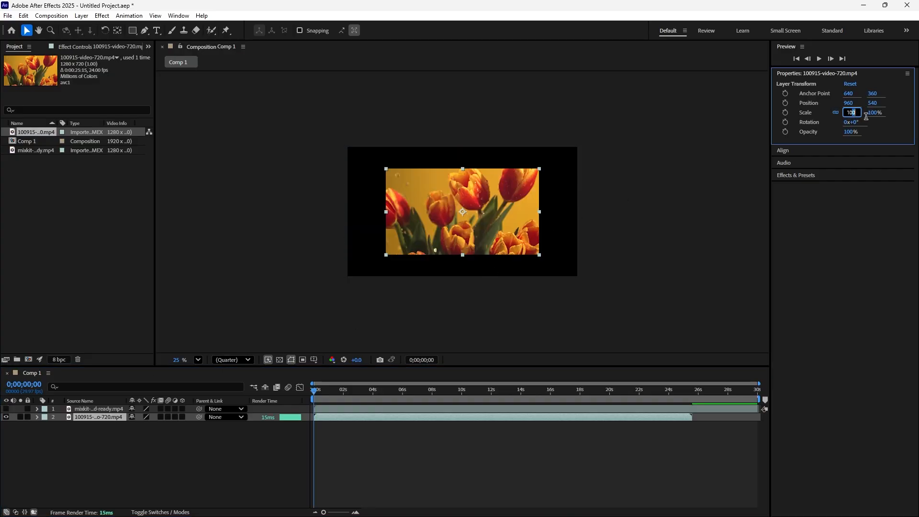
left_click(870, 257)
left_click_drag(849, 117, 877, 114)
left_click(220, 278)
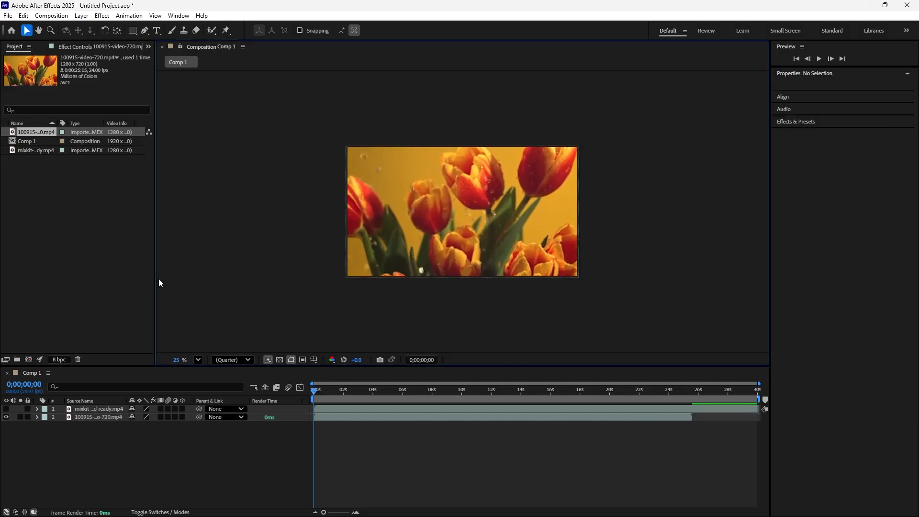
left_click(76, 307)
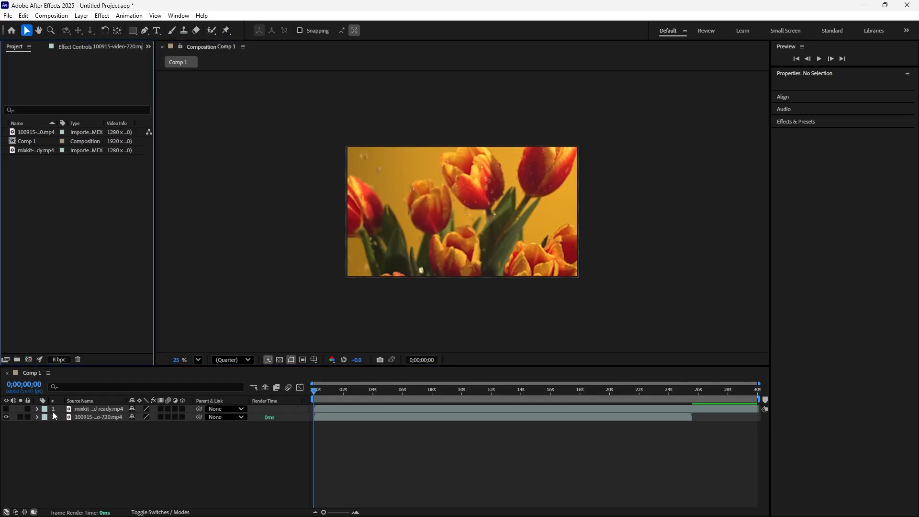
Step: Examine the Transform properties of the flower-pot layer in the timeline, and collapse them again
left_click(38, 410)
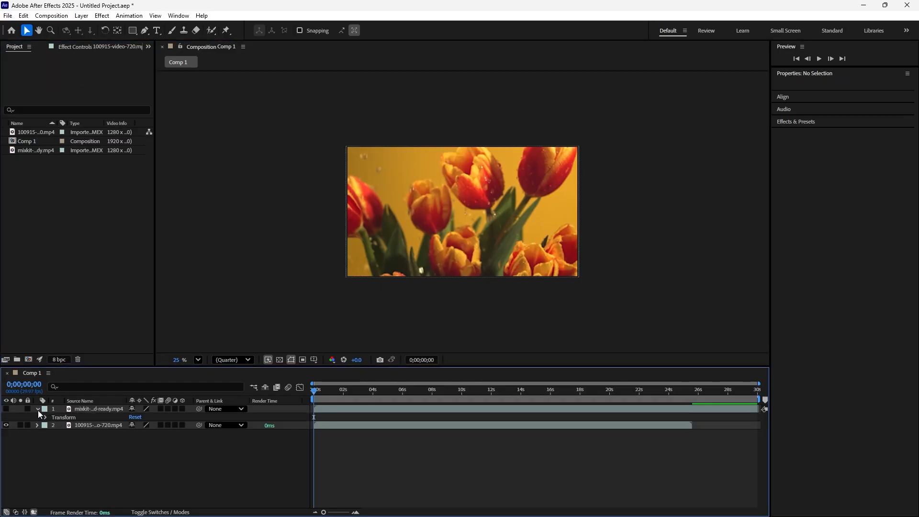
left_click(43, 419)
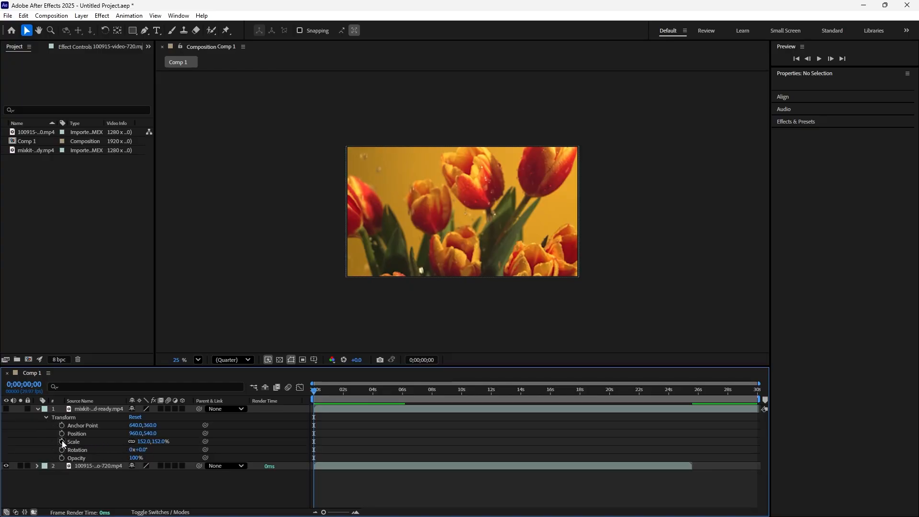
left_click(46, 418)
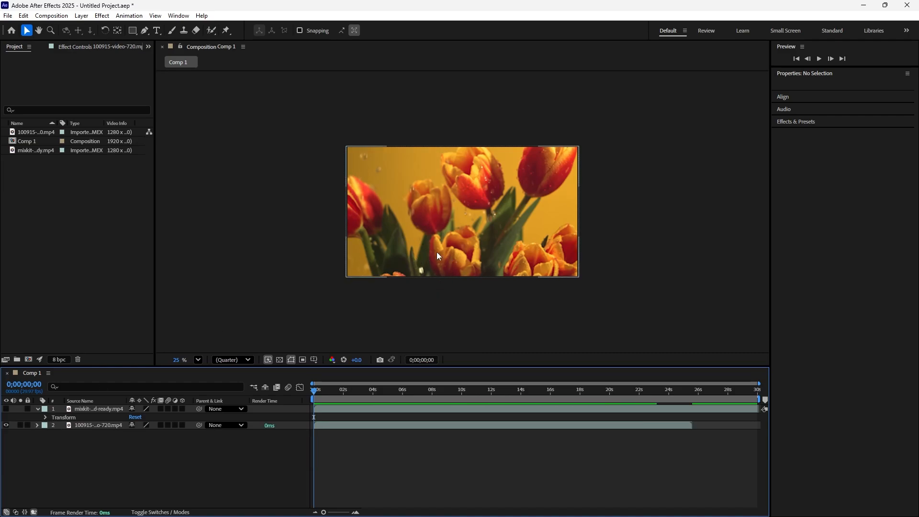
left_click(130, 291)
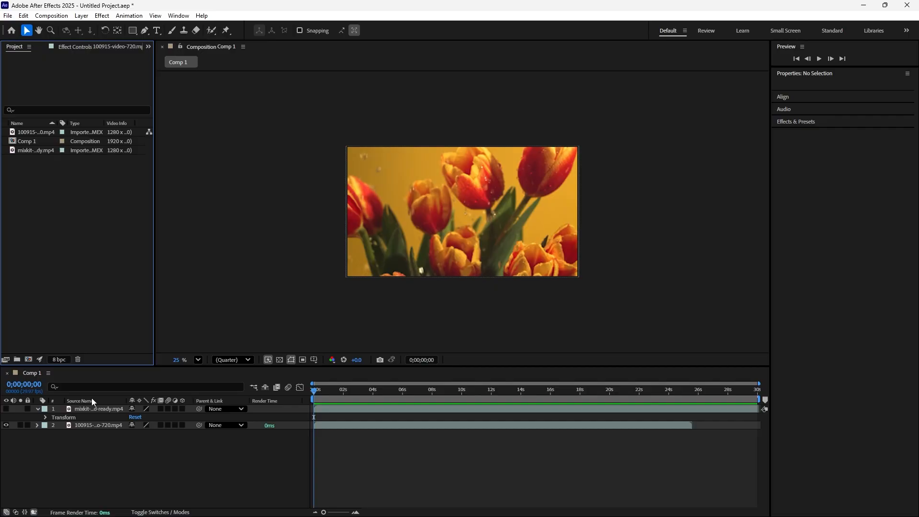
Step: Apply the Hue/Saturation effect to the hidden flower-pot layer and set its Master Hue to 152°
left_click(98, 411)
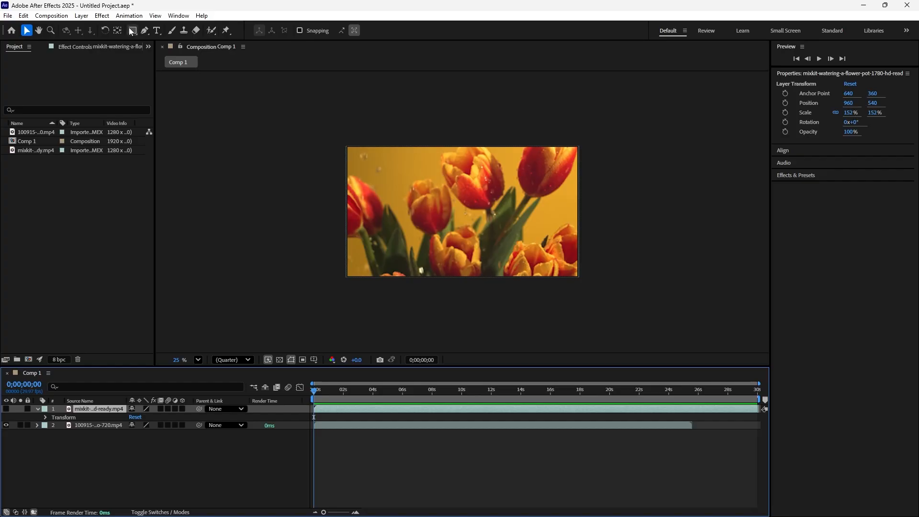
left_click(102, 17)
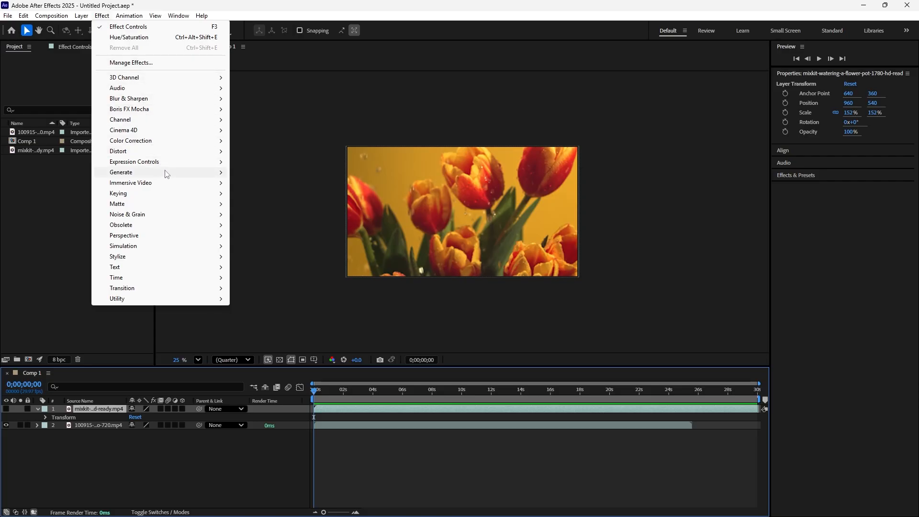
mouse_move(186, 206)
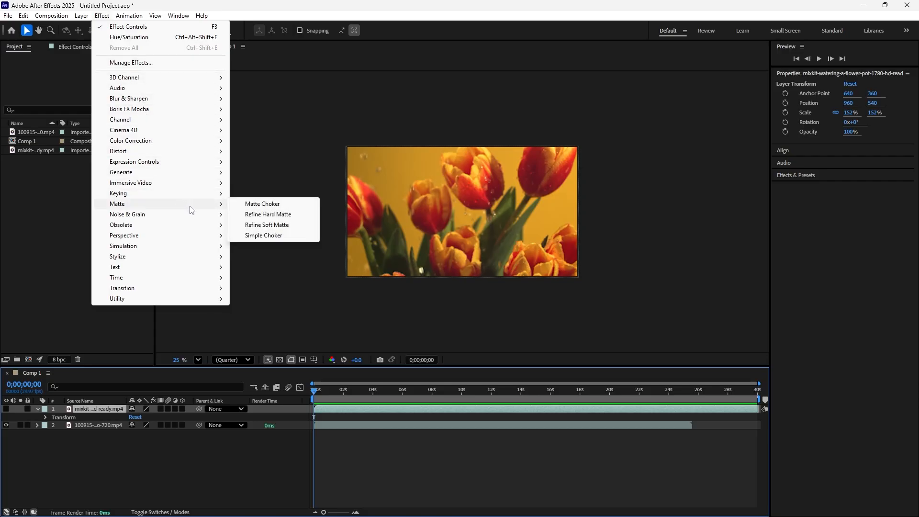
mouse_move(204, 140)
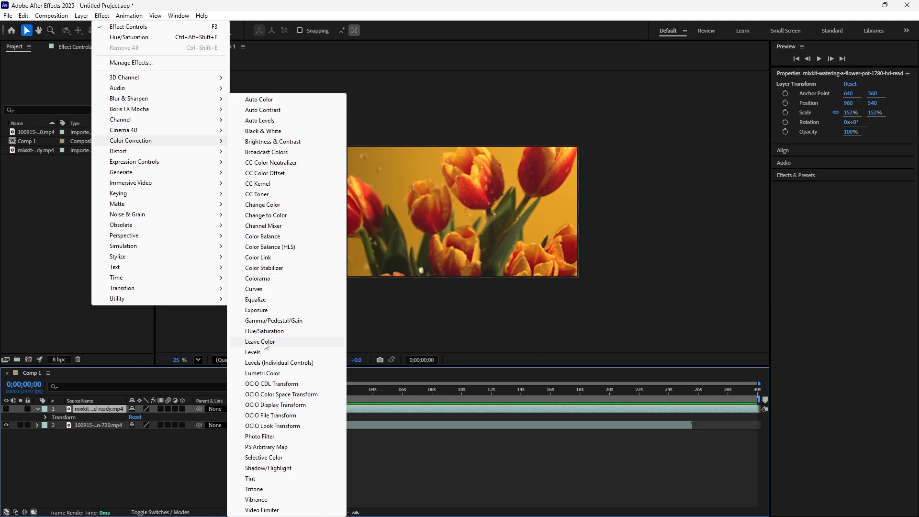
left_click(266, 332)
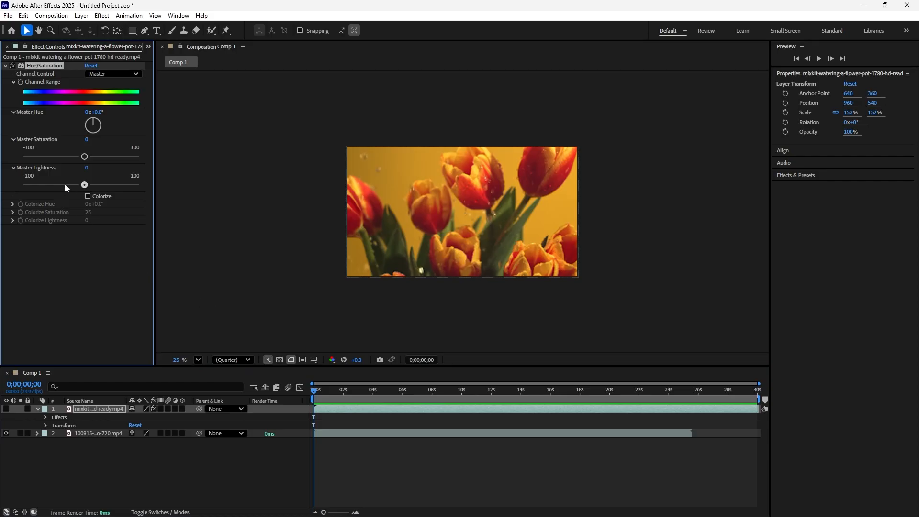
left_click_drag(94, 127, 96, 129)
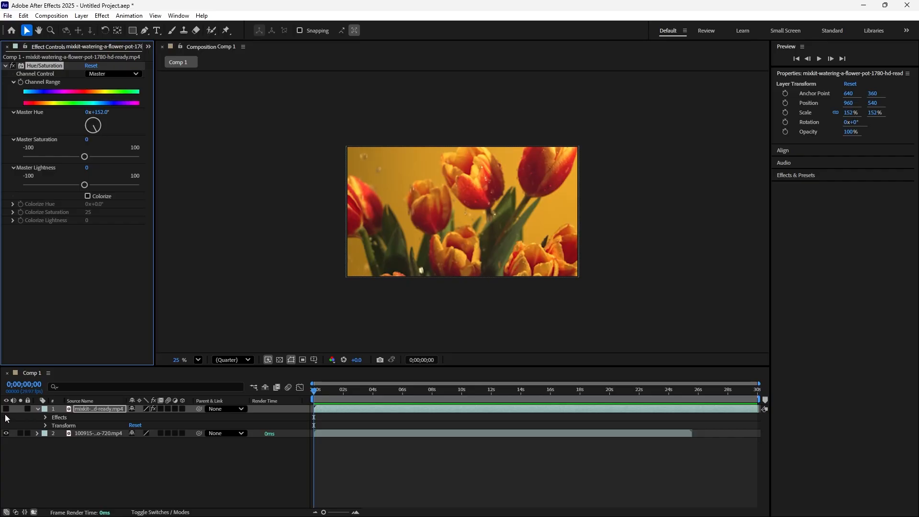
Step: Make the flower-pot layer visible and raise its Master Saturation to 48
left_click(7, 415)
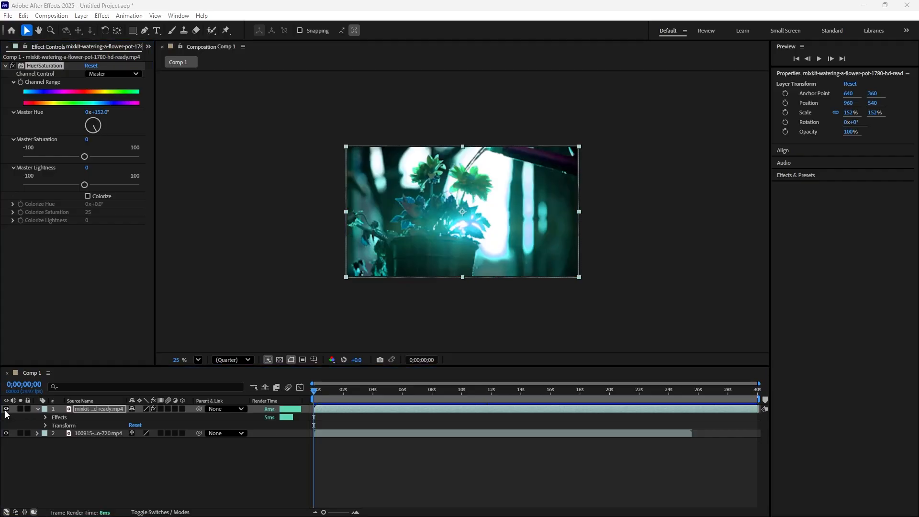
left_click(28, 381)
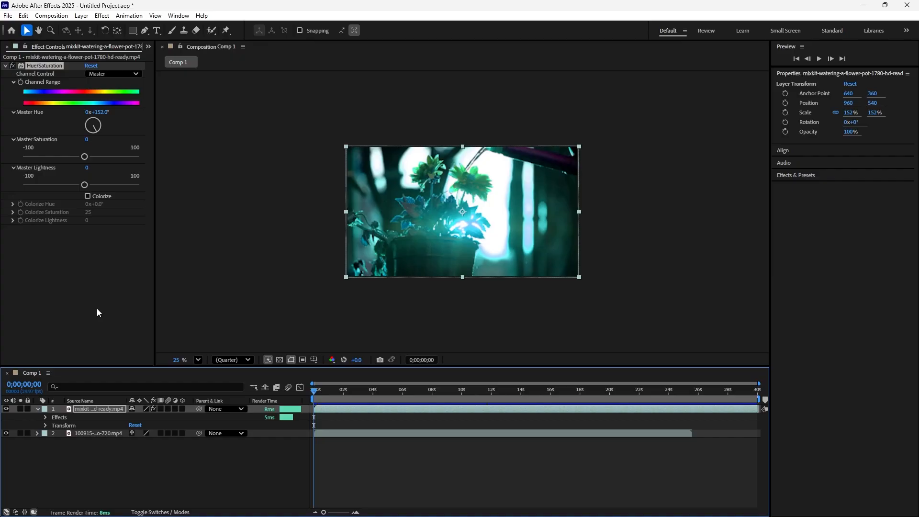
left_click(103, 284)
left_click_drag(84, 157, 112, 161)
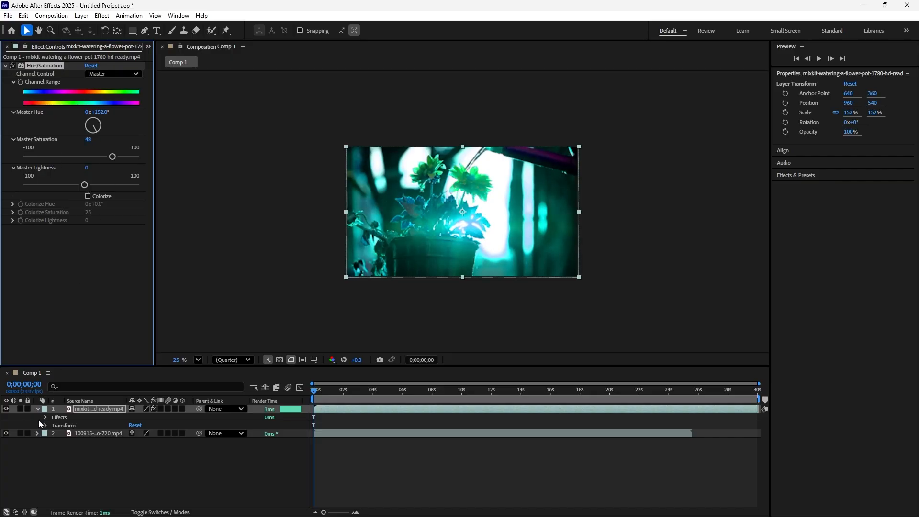
Step: Compare the two videos by viewing the 100915-video-720.mp4 layer alone and switching back to only the flower-pot layer
left_click(5, 410)
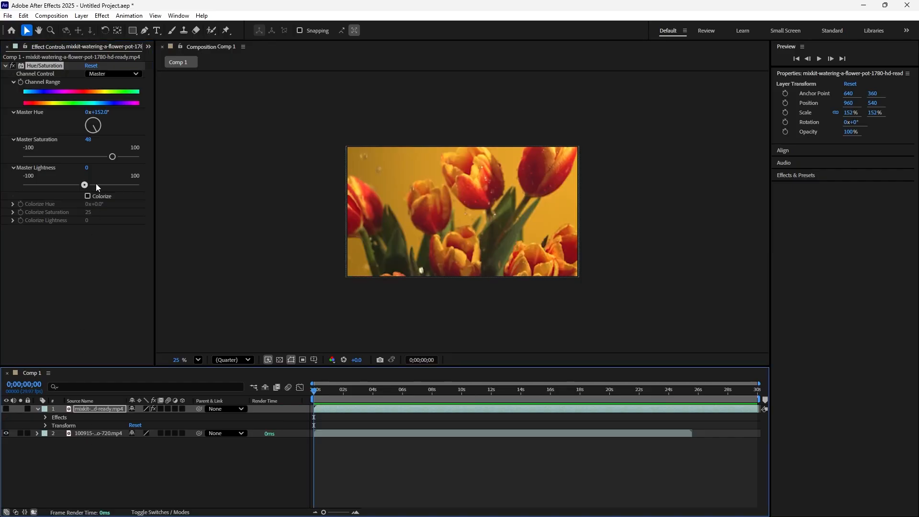
left_click(98, 434)
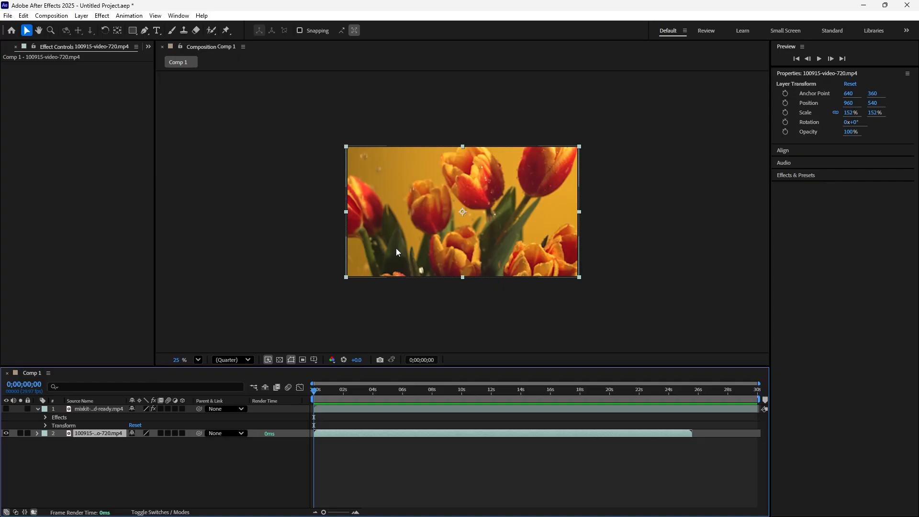
left_click(6, 433)
left_click(6, 408)
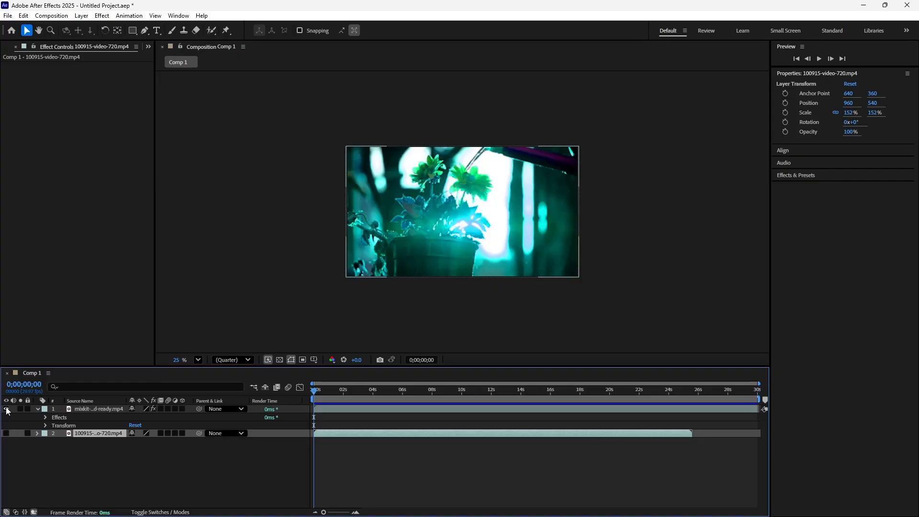
Step: Set the flower-pot layer's Master Saturation to -20 and its Master Hue to 1x+83°
left_click(86, 412)
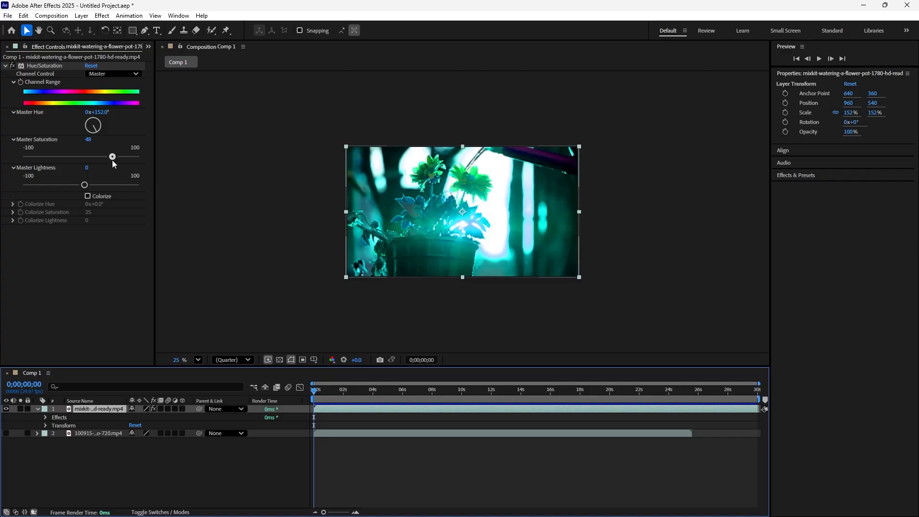
left_click_drag(112, 157, 74, 156)
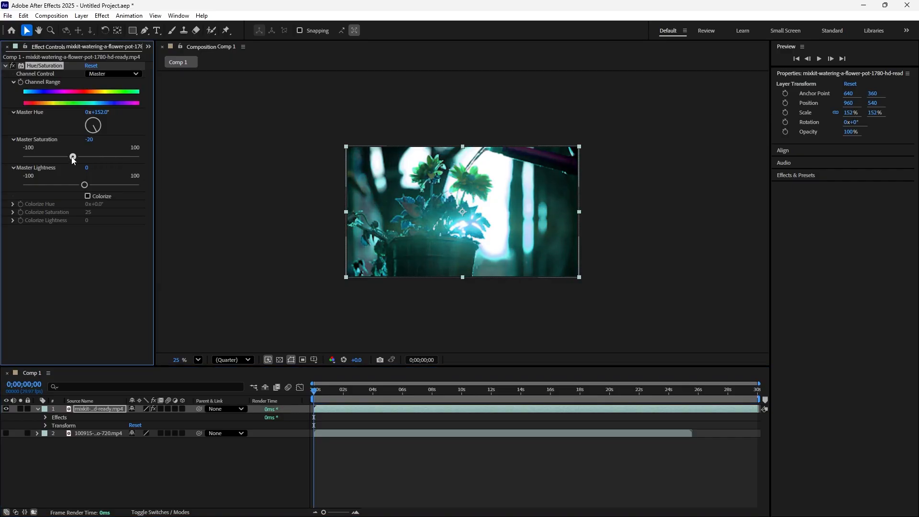
left_click_drag(90, 123, 89, 132)
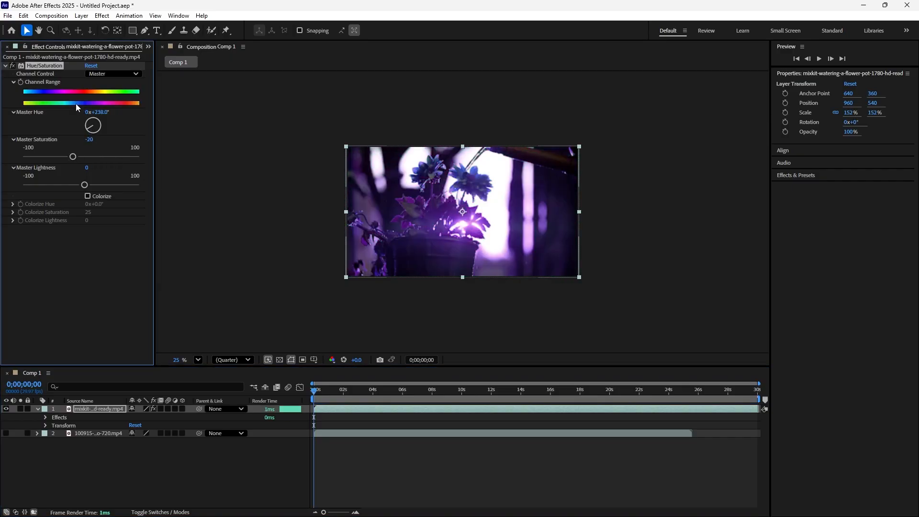
left_click(94, 122)
left_click(101, 133)
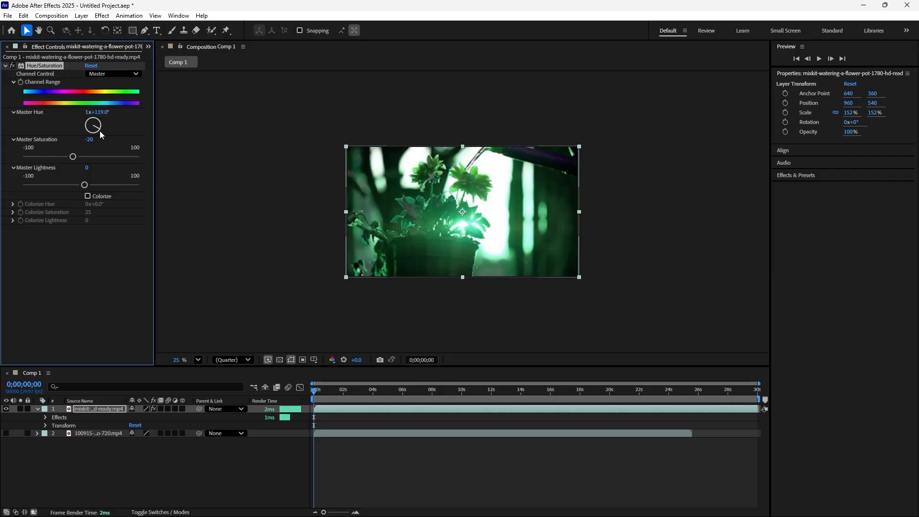
left_click(96, 128)
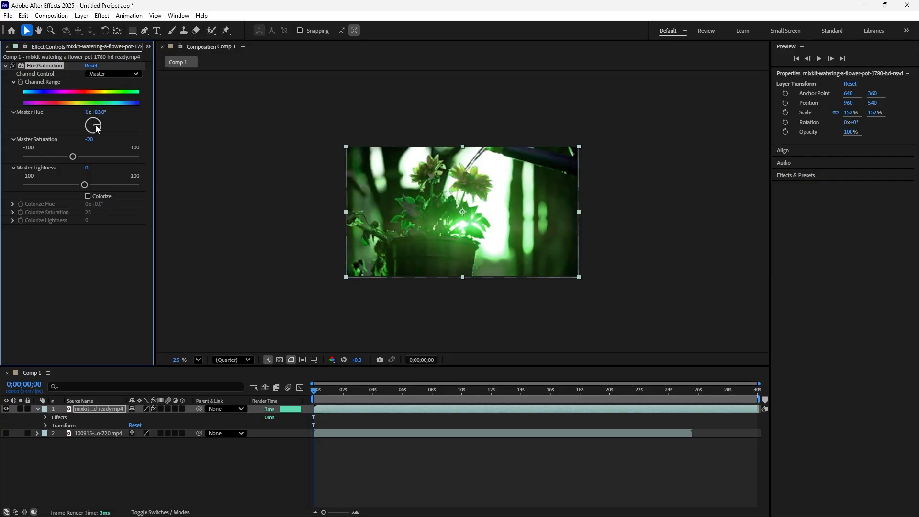
left_click(114, 267)
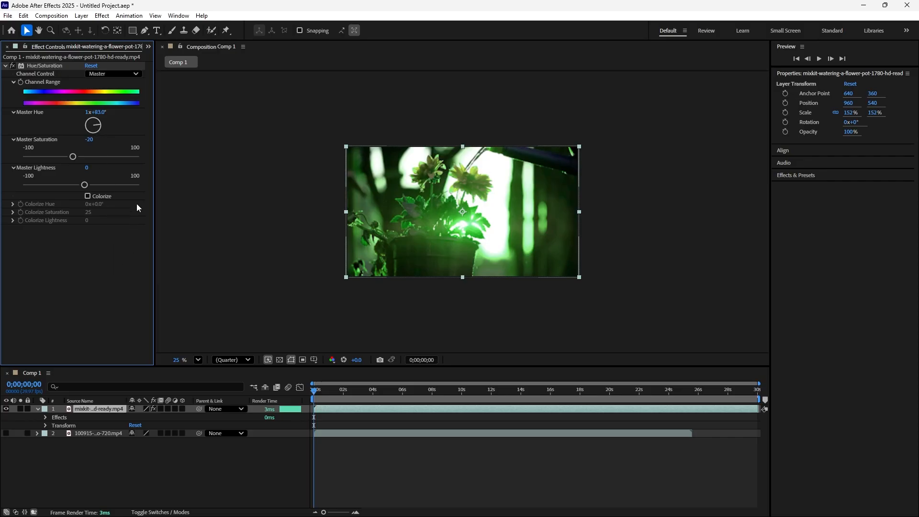
Step: Apply the Levels effect to the flower-pot layer with Input Black at 46 and Input White at 136.4
left_click(102, 16)
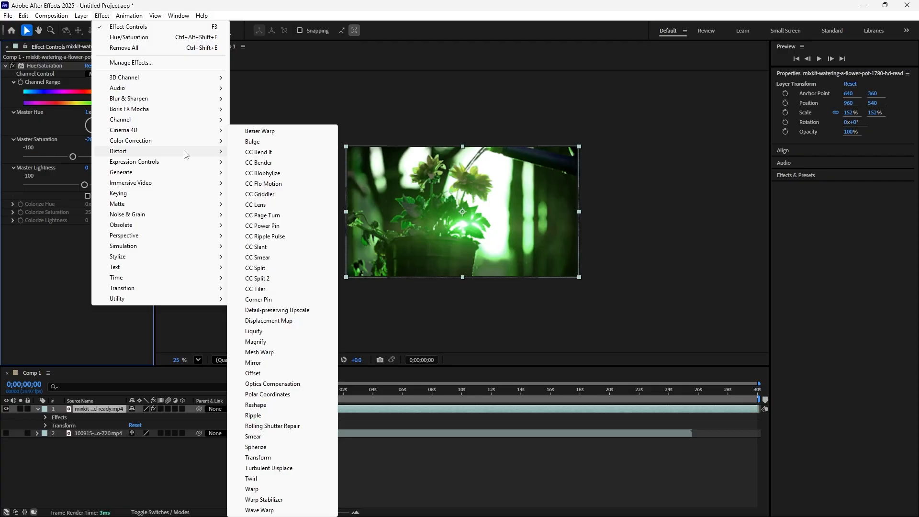
mouse_move(225, 145)
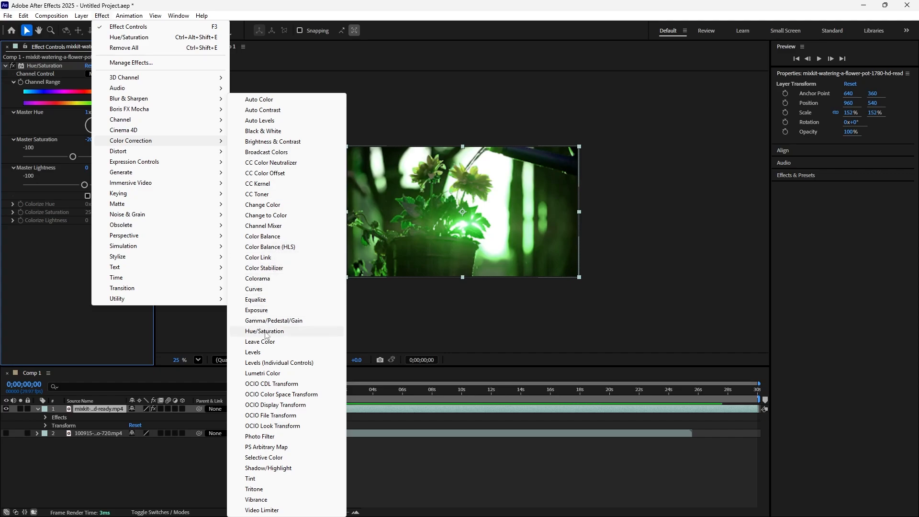
left_click(262, 354)
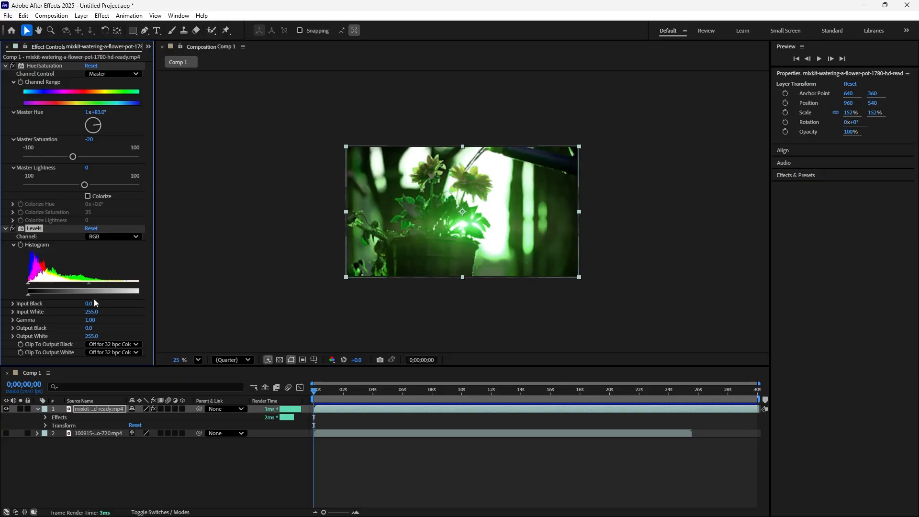
left_click_drag(28, 295, 51, 277)
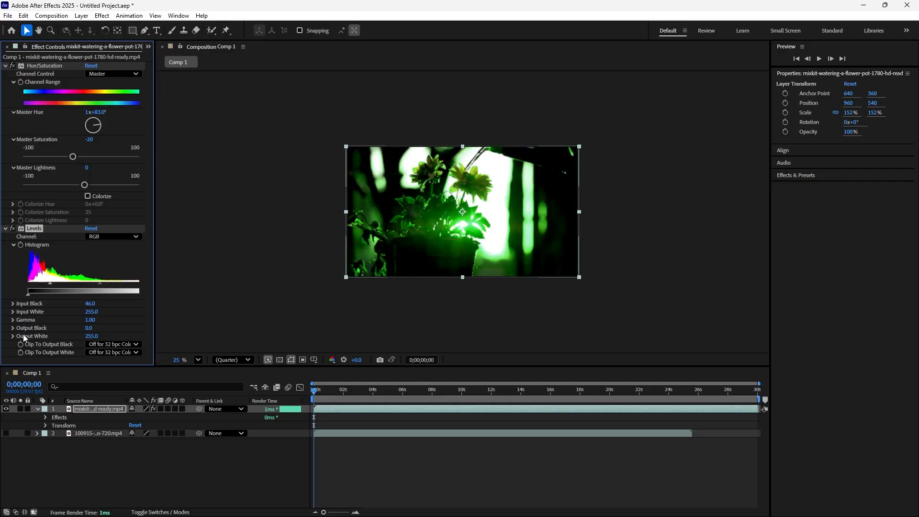
left_click(12, 311)
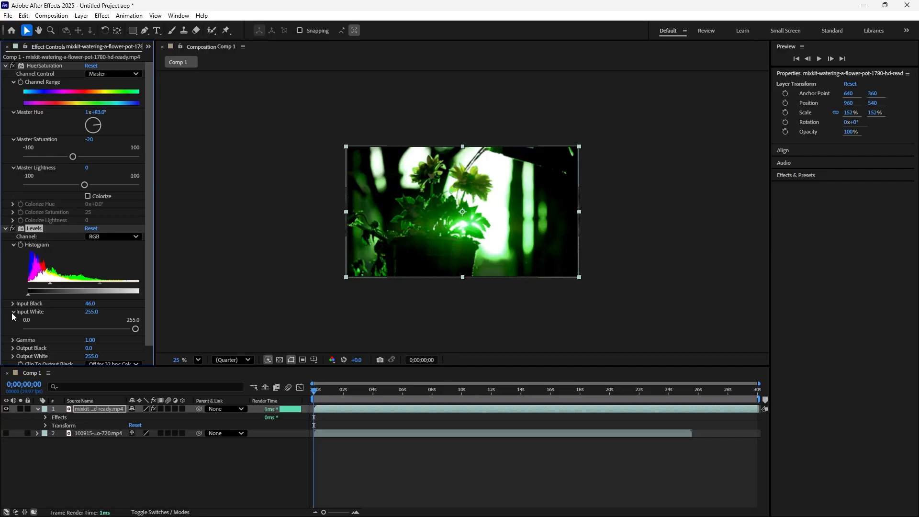
left_click_drag(137, 329, 85, 327)
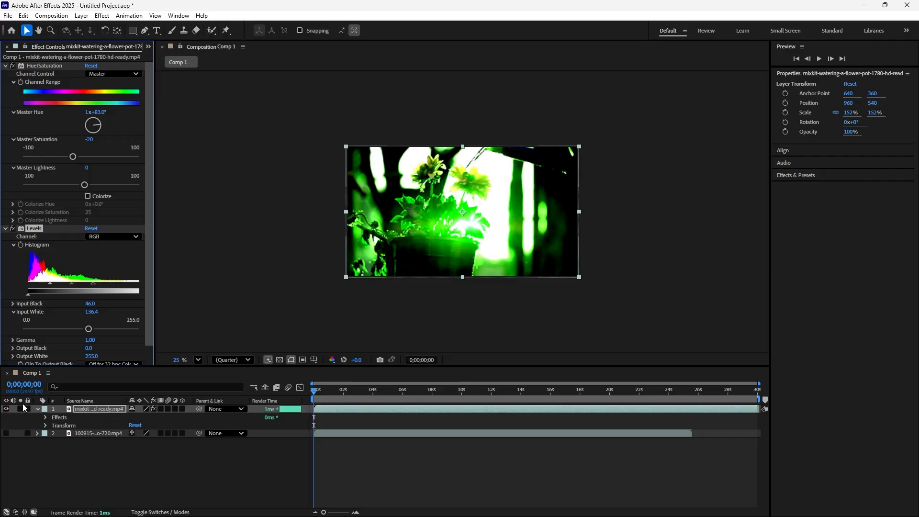
Step: Compare both layers by toggling their visibility, leaving the flower-pot layer hidden and the 100915-video-720.mp4 layer shown and selected
left_click(6, 433)
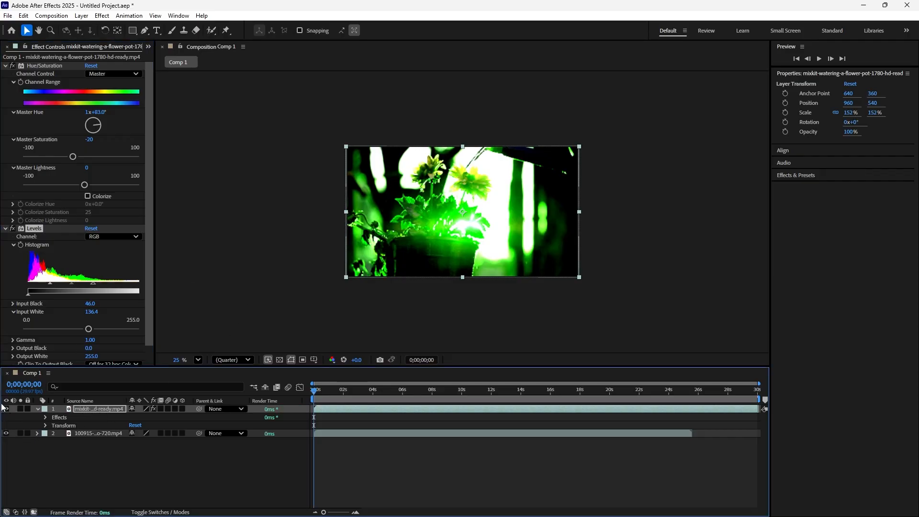
left_click(6, 408)
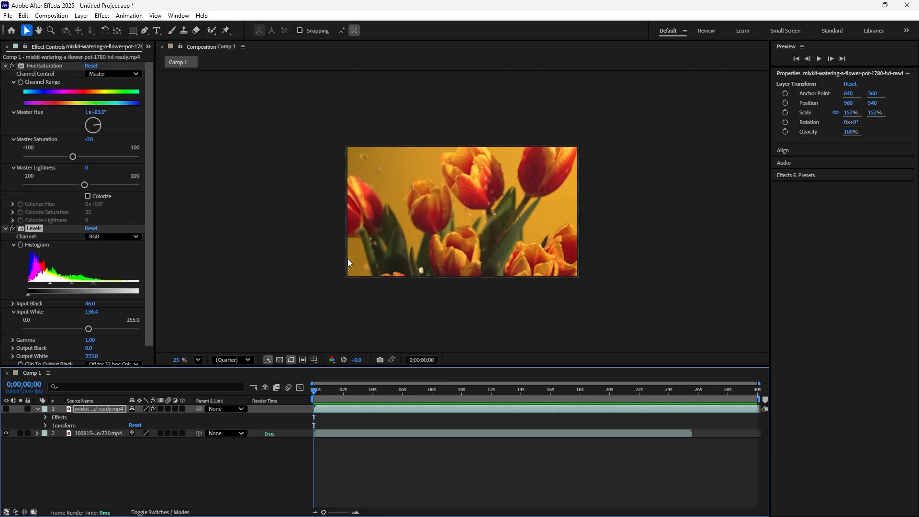
left_click(122, 467)
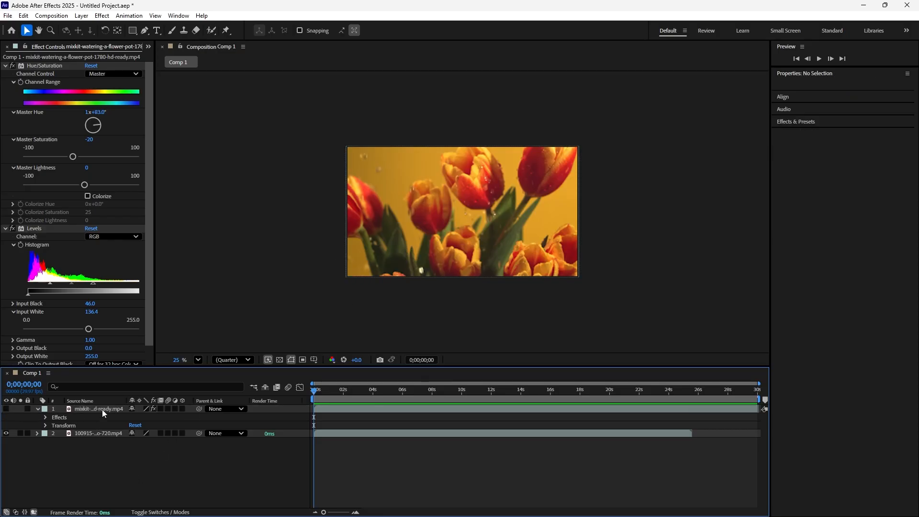
left_click(102, 409)
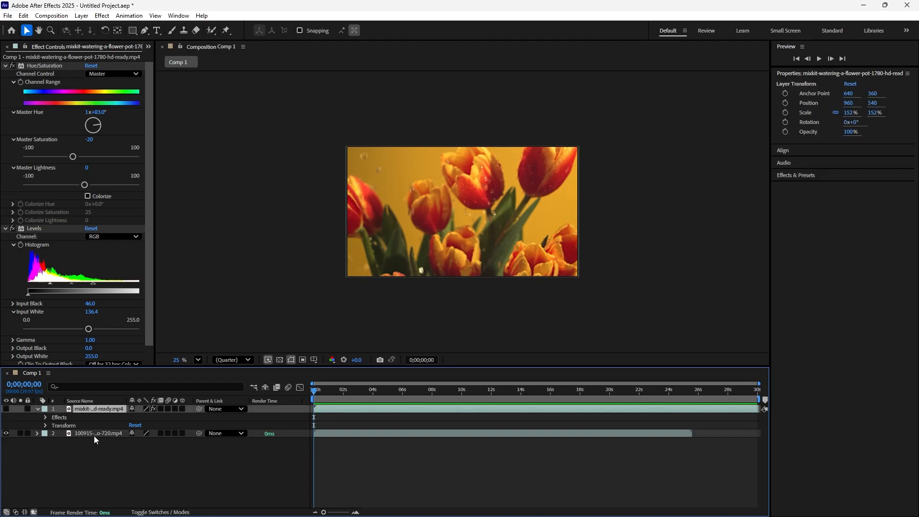
left_click(97, 432)
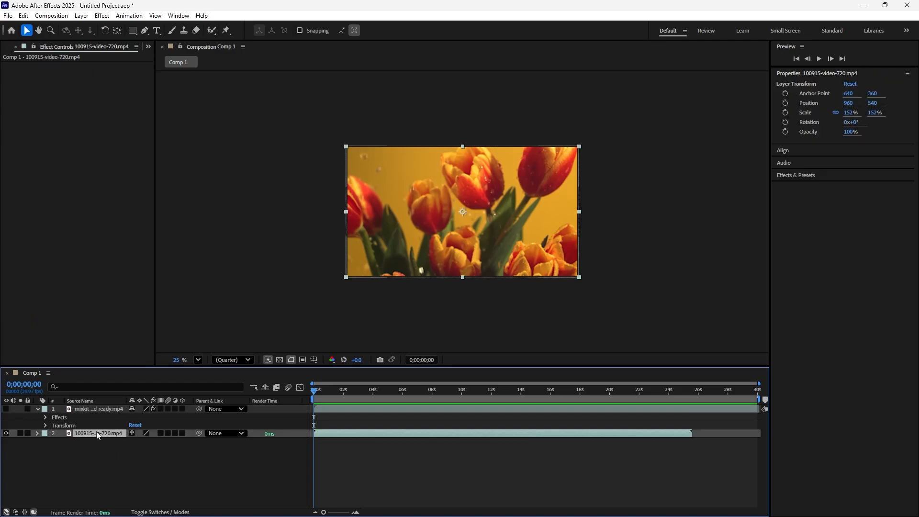
left_click(6, 409)
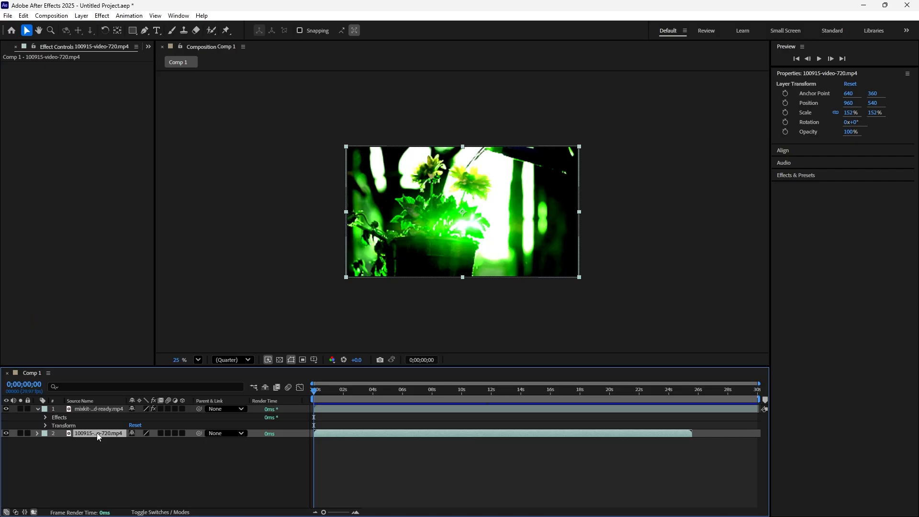
left_click(6, 410)
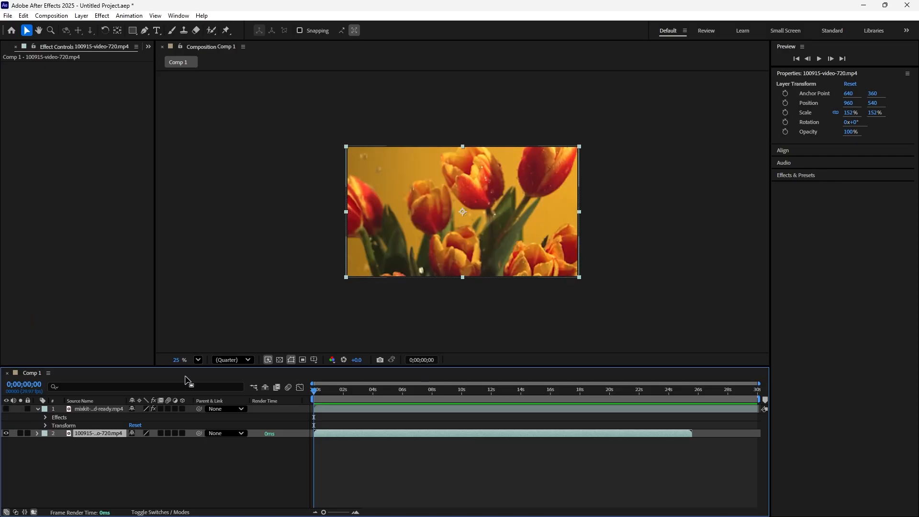
Step: Apply the Hue/Saturation effect to the 100915-video-720.mp4 layer and set its Master Hue to 122°
left_click(102, 16)
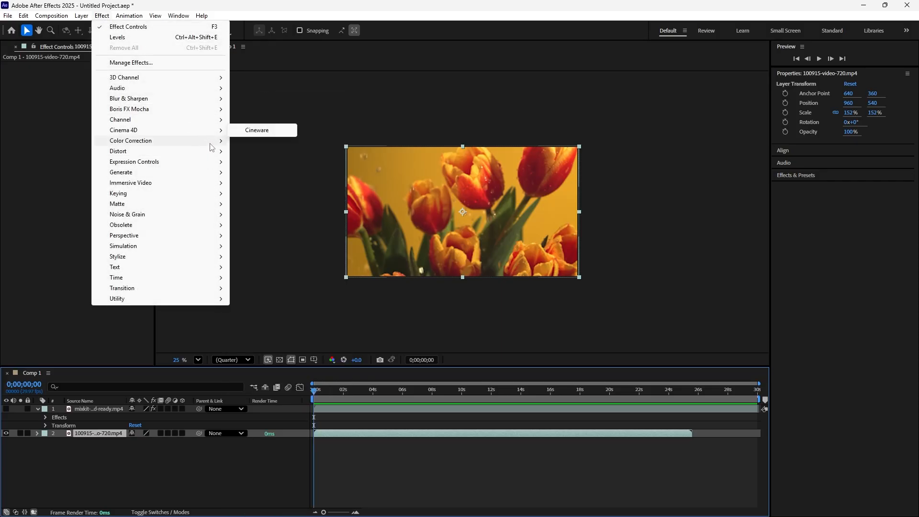
mouse_move(215, 141)
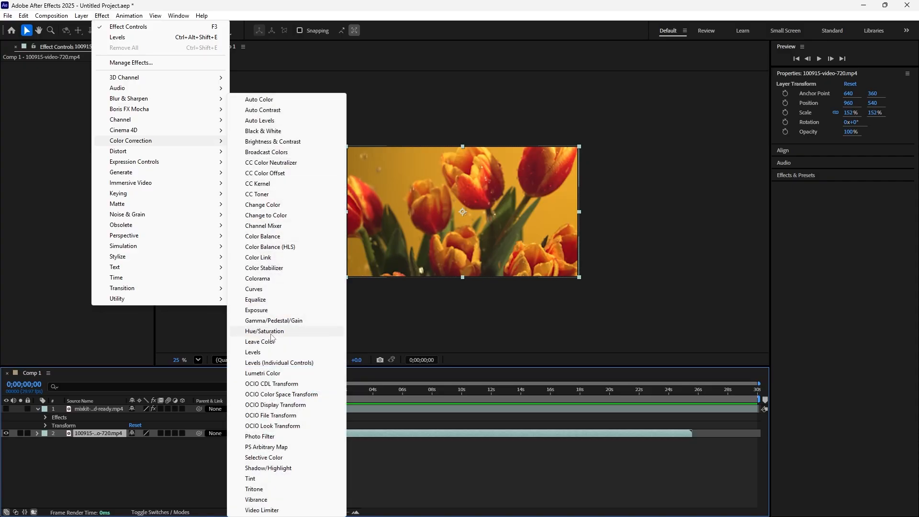
left_click(265, 331)
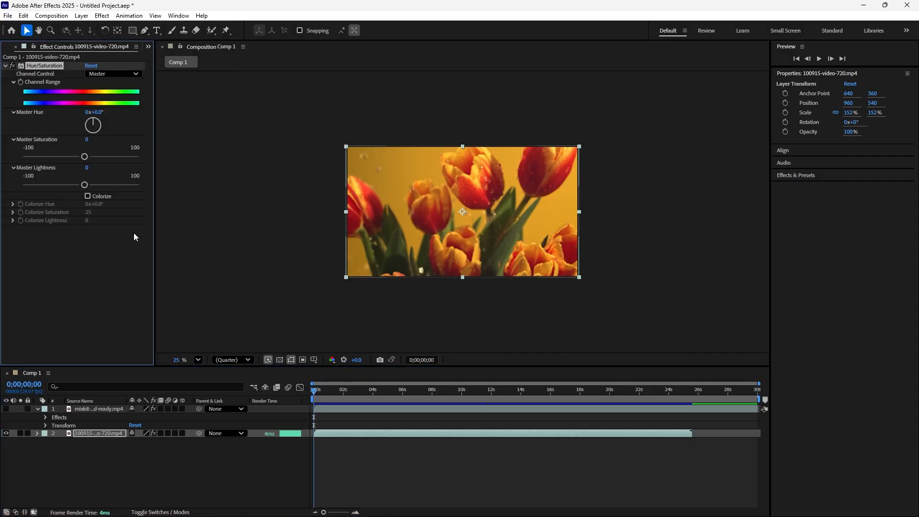
mouse_move(98, 128)
left_mouse_down()
mouse_move(90, 129)
mouse_move(98, 129)
left_mouse_up()
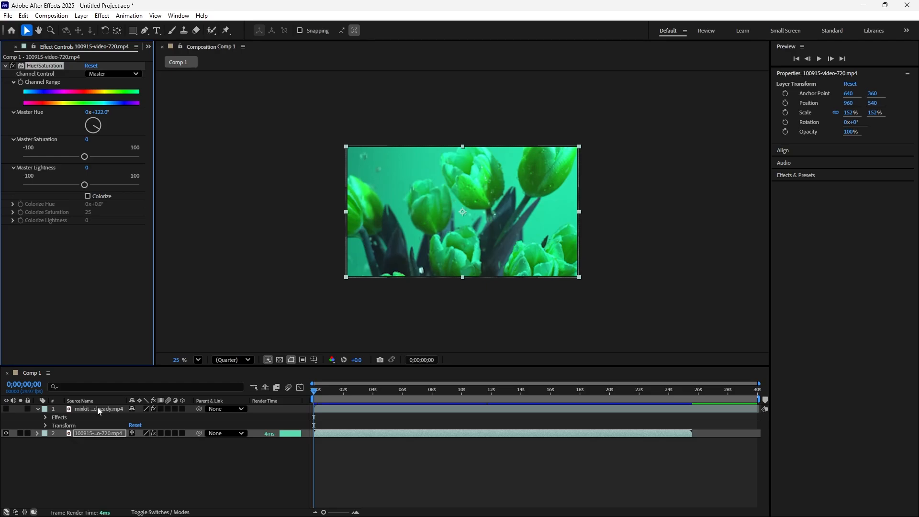
Step: Compare the color-corrected flower-pot and 100915-video-720.mp4 layers by toggling the flower-pot layer's visibility
left_click(6, 409)
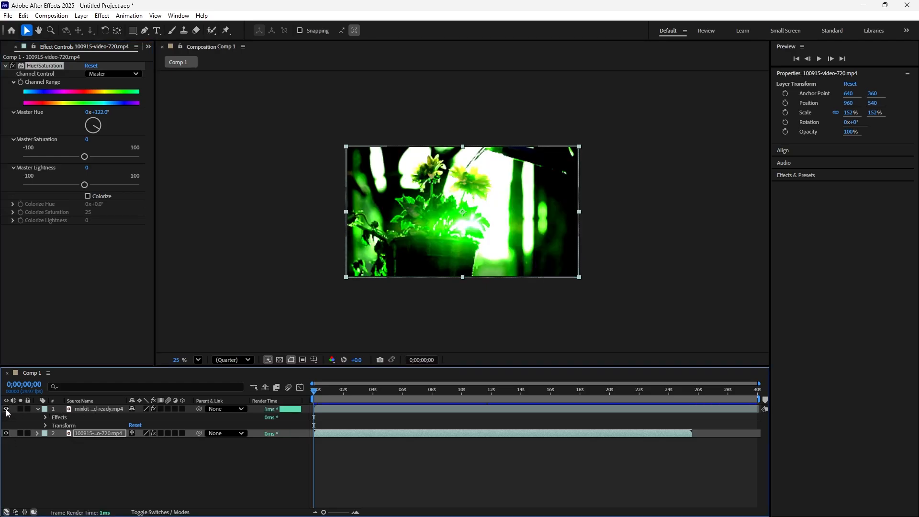
left_click(6, 410)
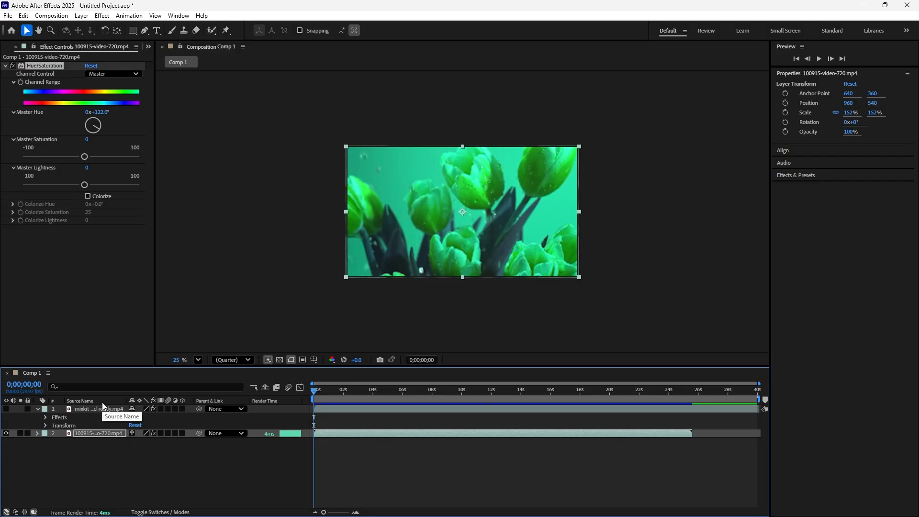
left_click(6, 409)
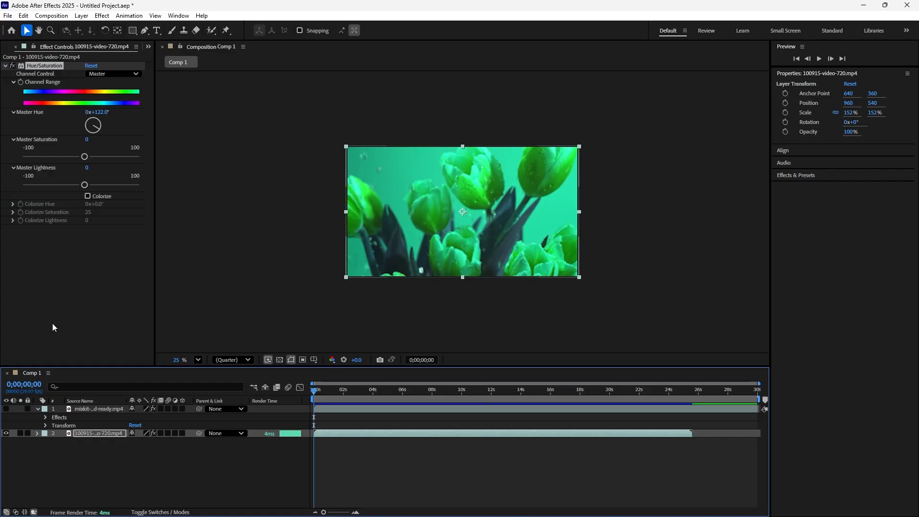
Step: Undo the recent visibility toggles and the Hue/Saturation effect on the 100915-video-720.mp4 layer
left_click(78, 297)
key("ctrl+z")
key("ctrl+z")
key("ctrl+z")
key("ctrl+z")
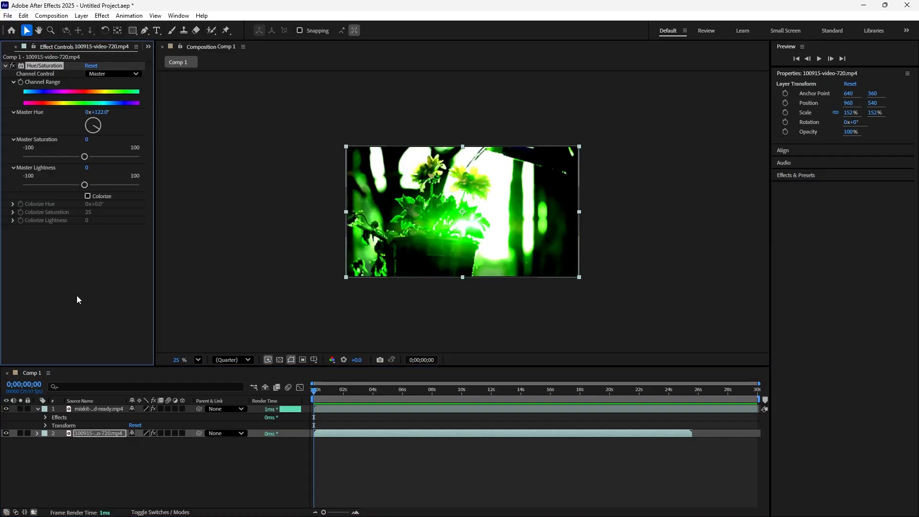
key("ctrl+z")
key("ctrl+z")
key("ctrl+z")
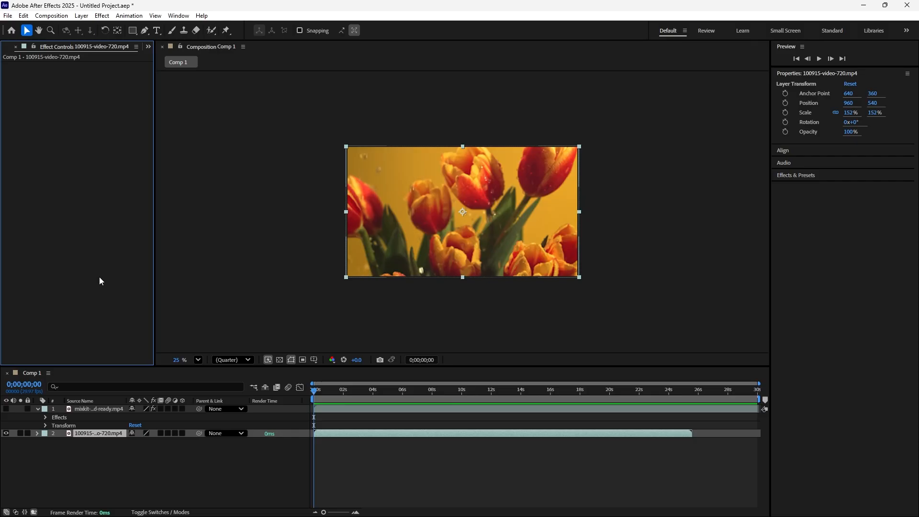
Step: Undo the Levels effect and the last Master Hue change on the flower-pot layer
left_click(6, 409)
key("ctrl+z")
key("ctrl+z")
key("ctrl+z")
key("ctrl+z")
key("ctrl+z")
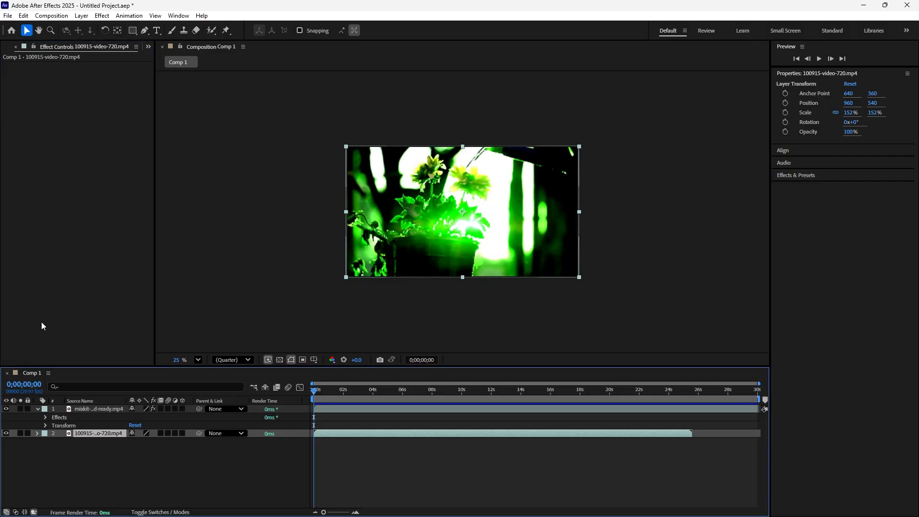
key("ctrl+z")
key("ctrl+z")
key("ctrl+z")
key("ctrl+z")
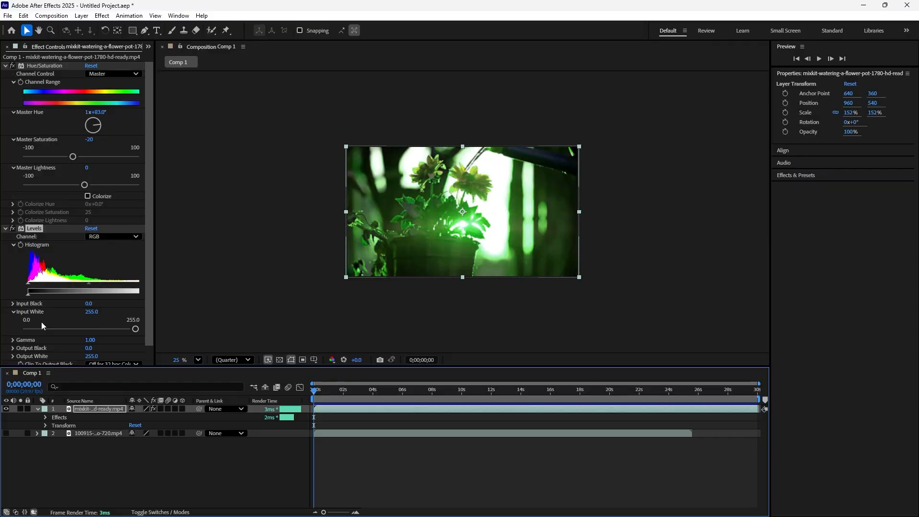
key("ctrl+z")
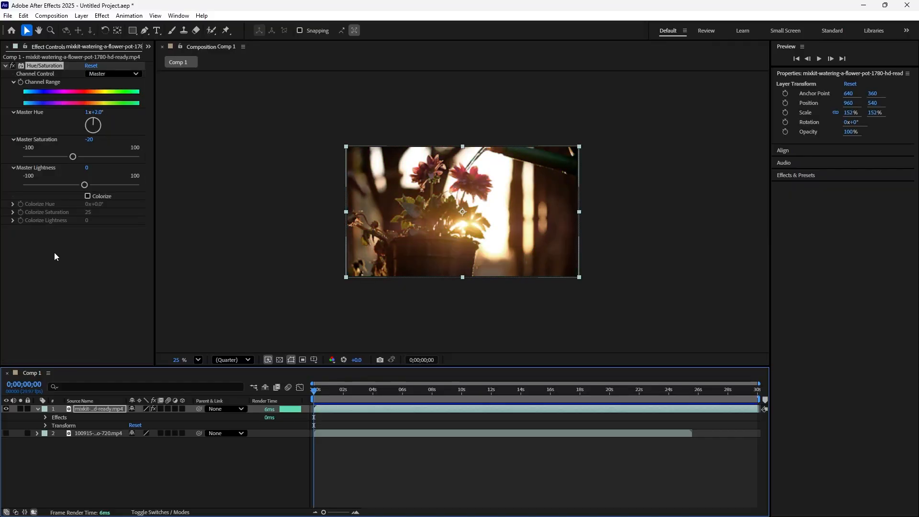
Step: Close the flower-pot layer's effect controls and make both video layers visible
left_click(7, 47)
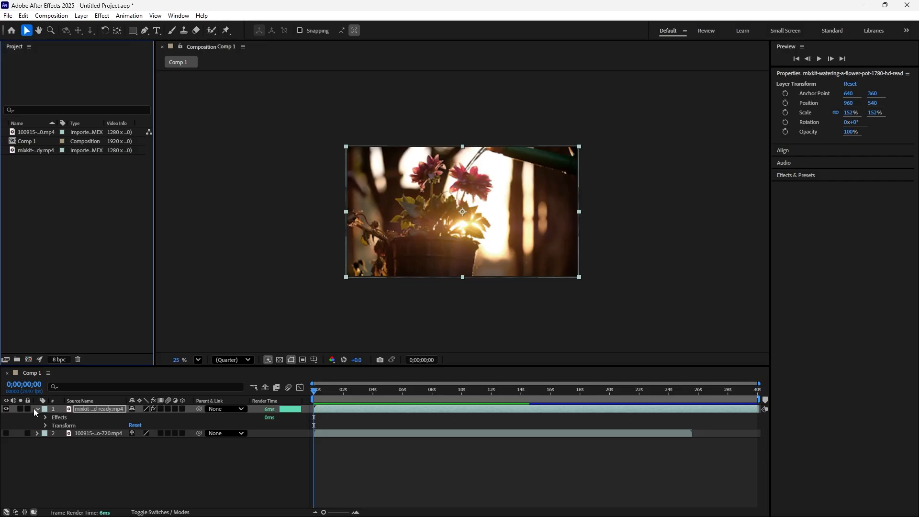
left_click(5, 409)
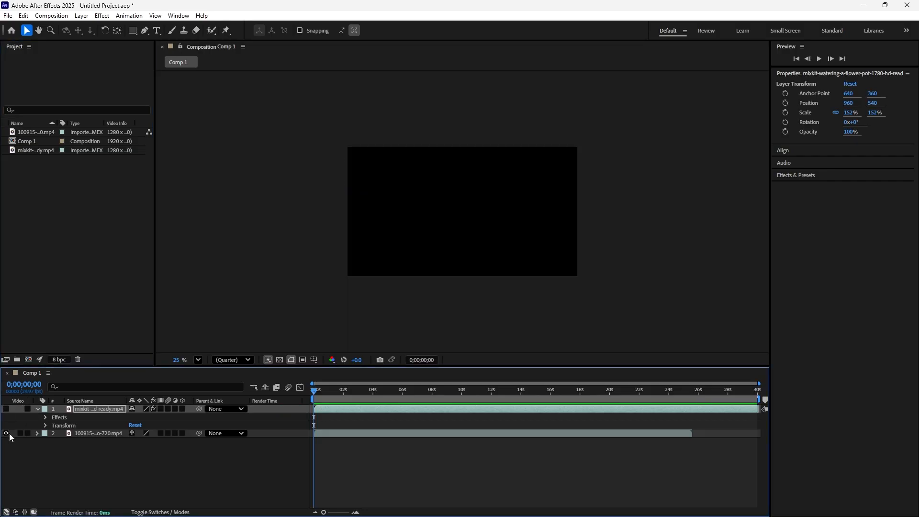
left_click(8, 433)
left_click(6, 409)
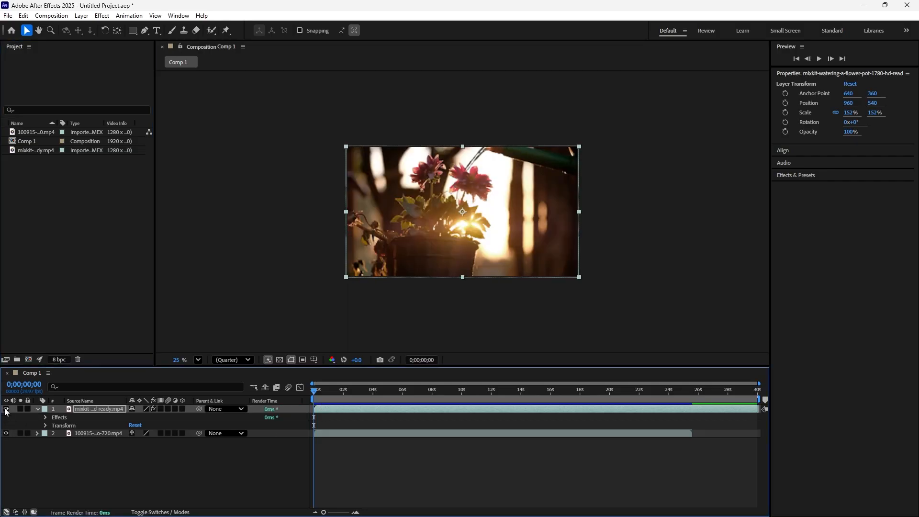
Step: Check the tulip video underneath by briefly hiding the flower-pot layer and showing it again
left_click(64, 237)
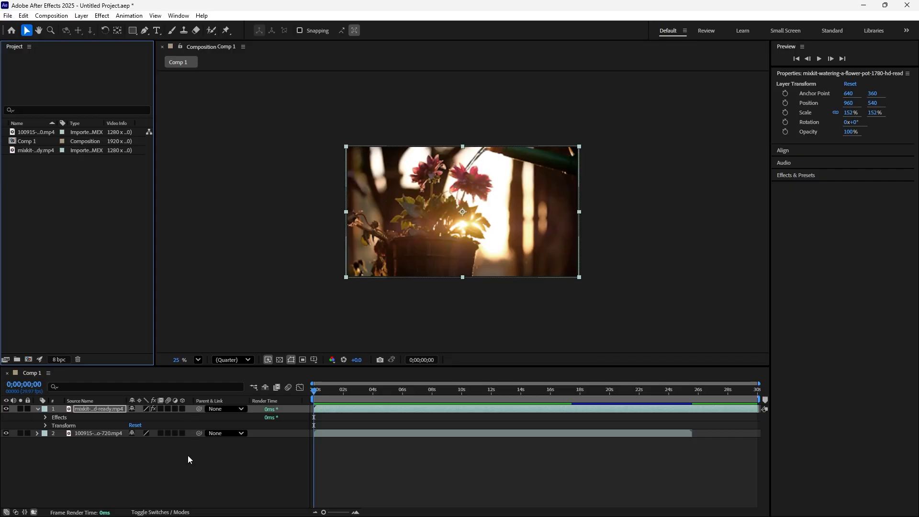
left_click(528, 229)
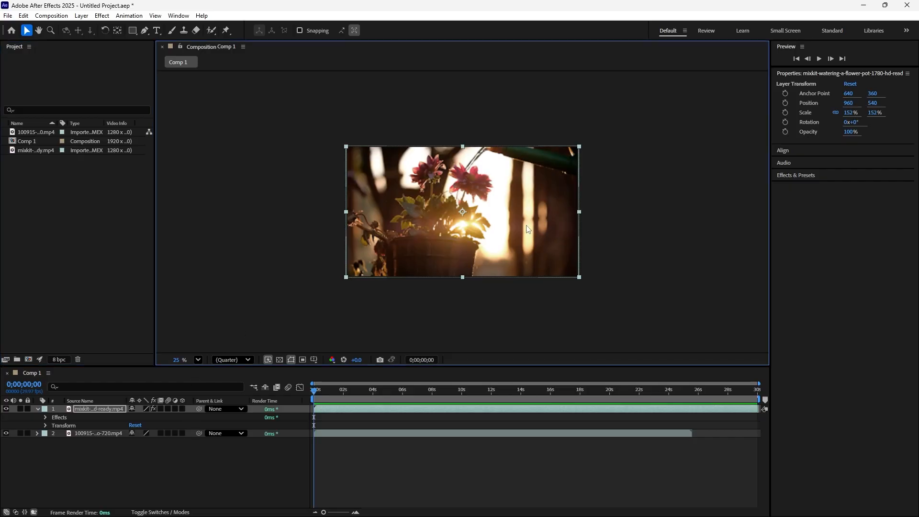
left_click(7, 409)
left_click(6, 409)
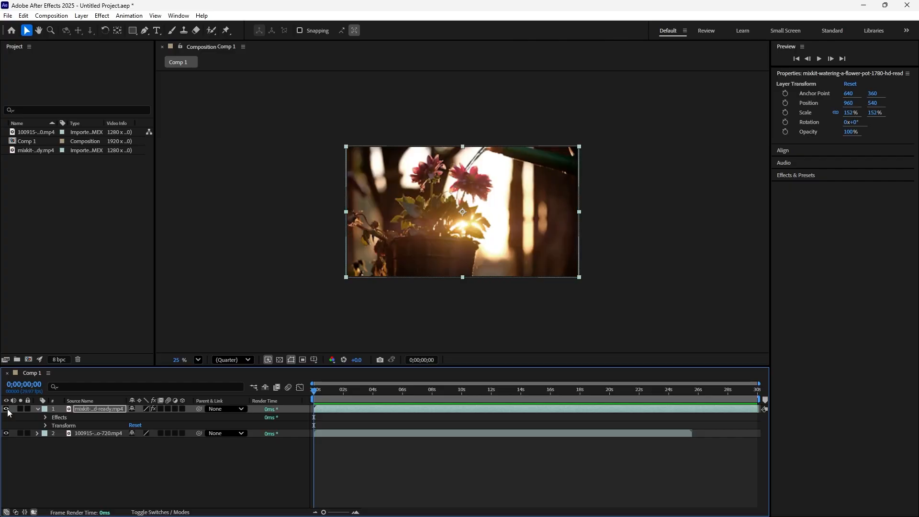
Step: Move the flower-pot layer down to a Y position of 1071, exposing the tulip video above it
left_click(848, 108)
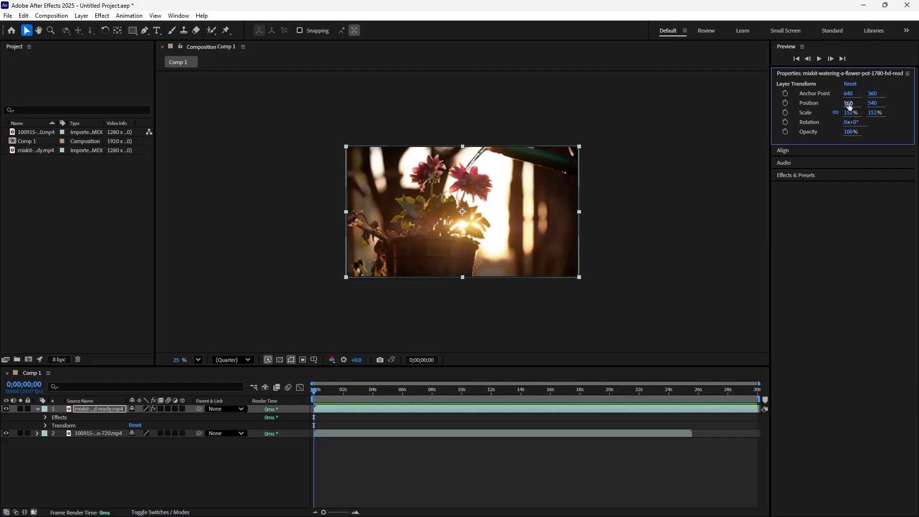
mouse_move(873, 104)
left_mouse_down()
mouse_move(915, 105)
mouse_move(883, 104)
left_mouse_up()
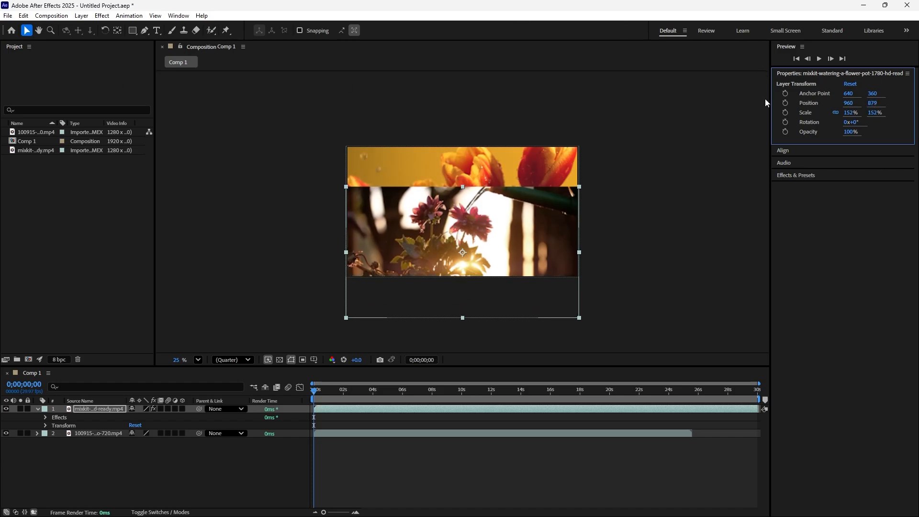
mouse_move(872, 102)
left_mouse_down()
mouse_move(916, 102)
mouse_move(860, 106)
left_mouse_up()
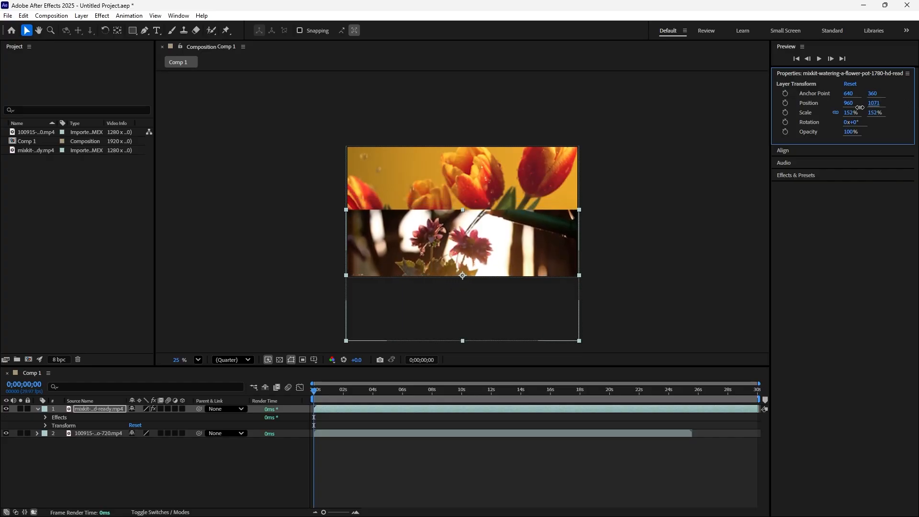
left_click(616, 201)
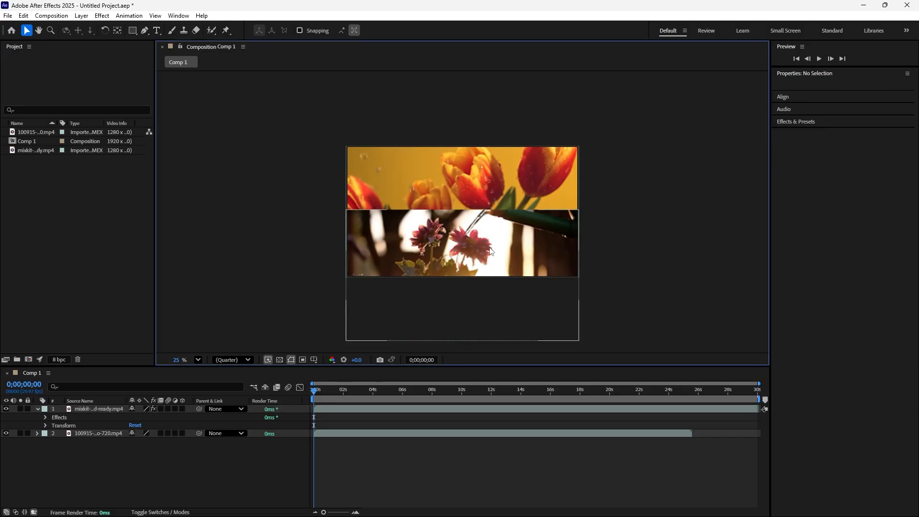
left_click(478, 179)
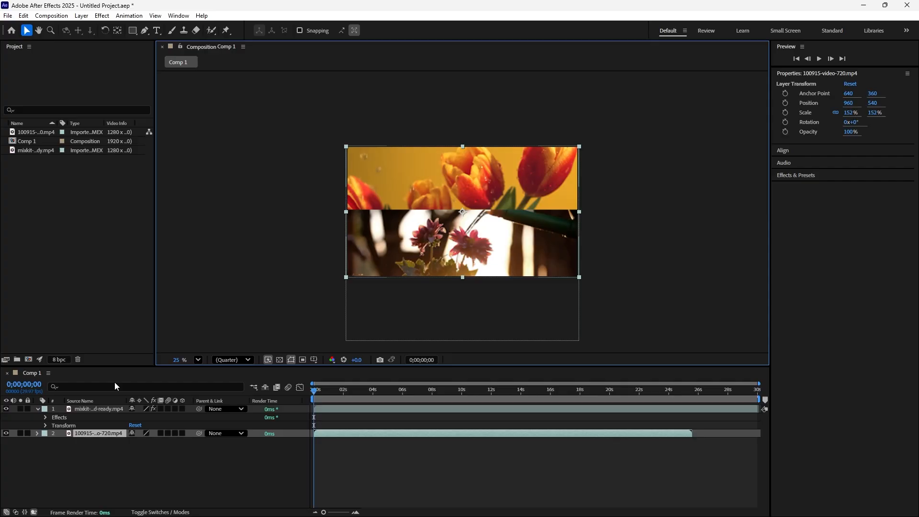
Step: Create a new adjustment layer in Comp 1 above the two video layers
left_click(129, 467)
right_click(144, 458)
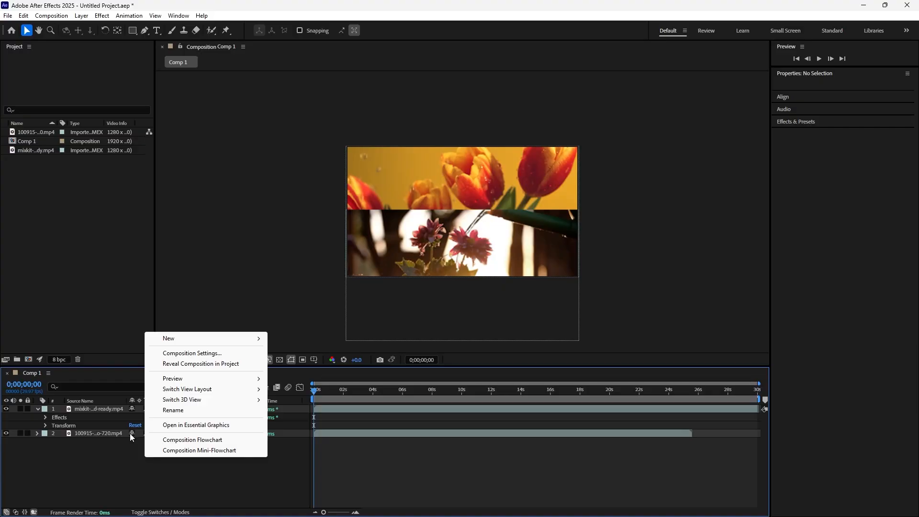
mouse_move(249, 340)
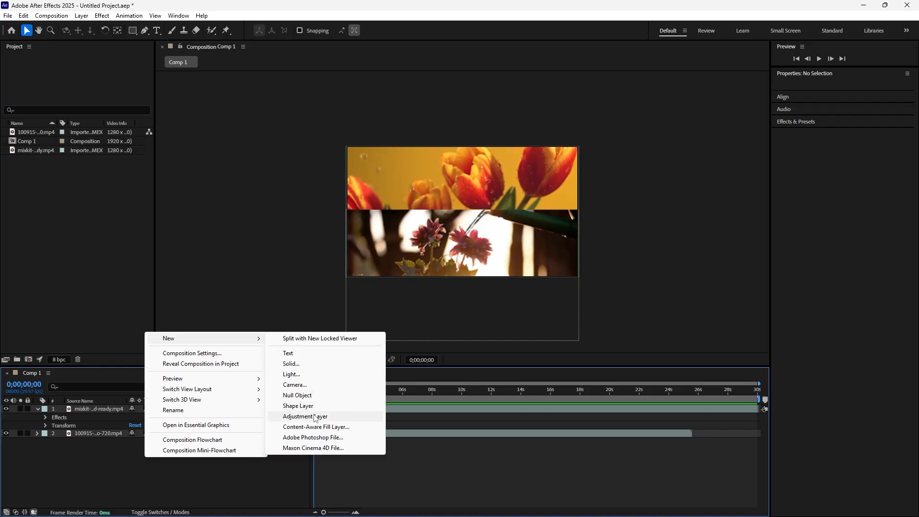
left_click(309, 417)
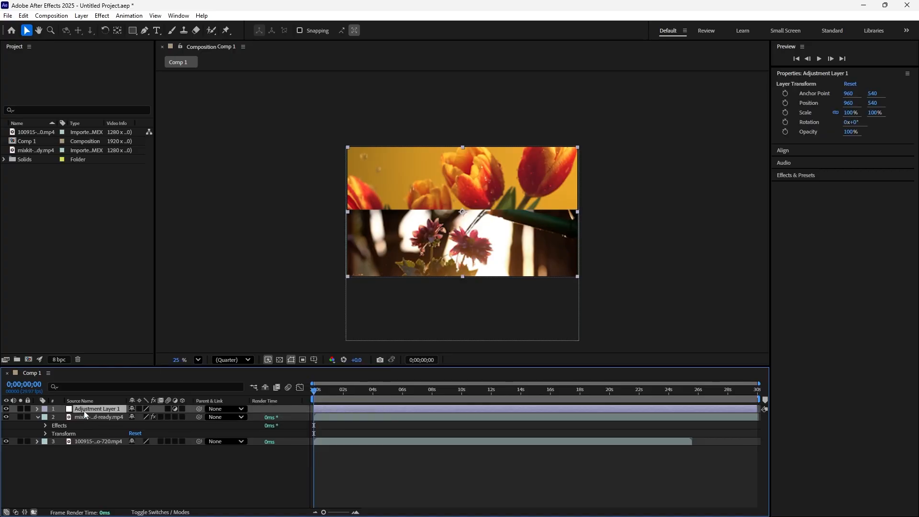
Step: Examine the adjustment layer's Transform properties, and try it beneath both video layers before returning it to the top of the stack
left_click(37, 408)
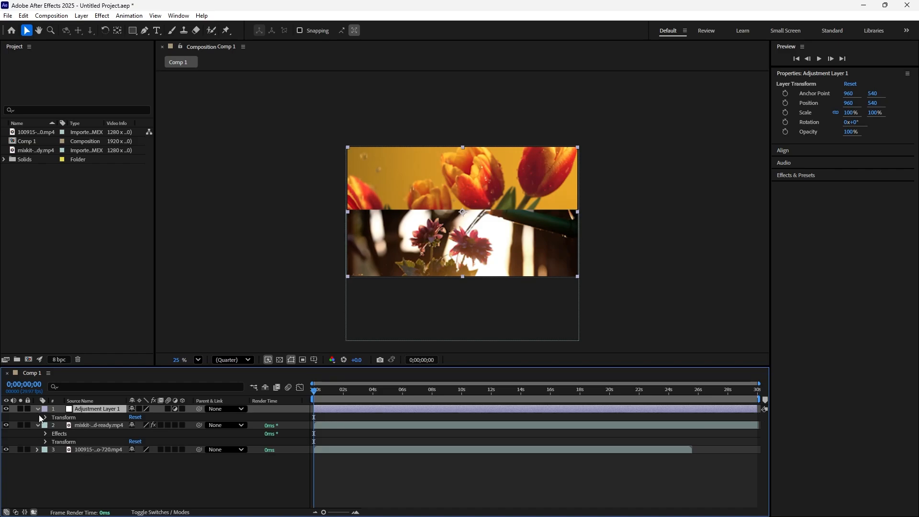
left_click(46, 417)
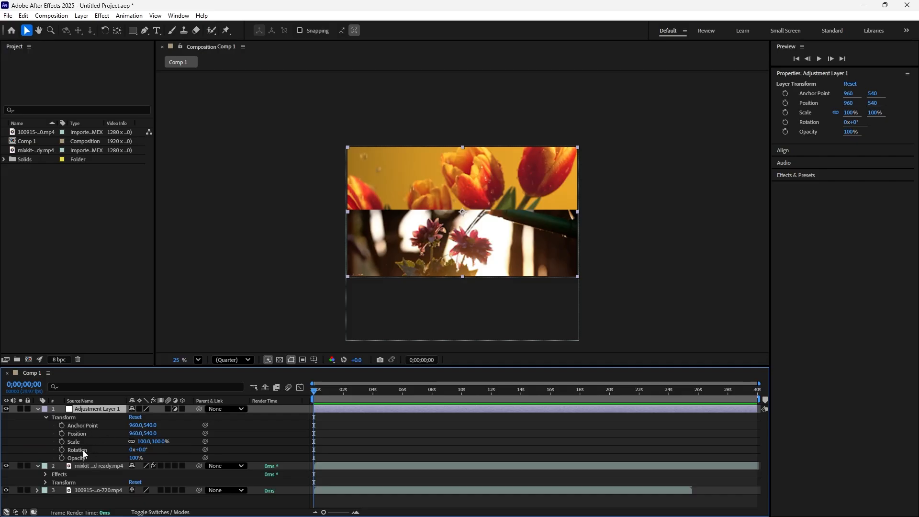
left_click(47, 418)
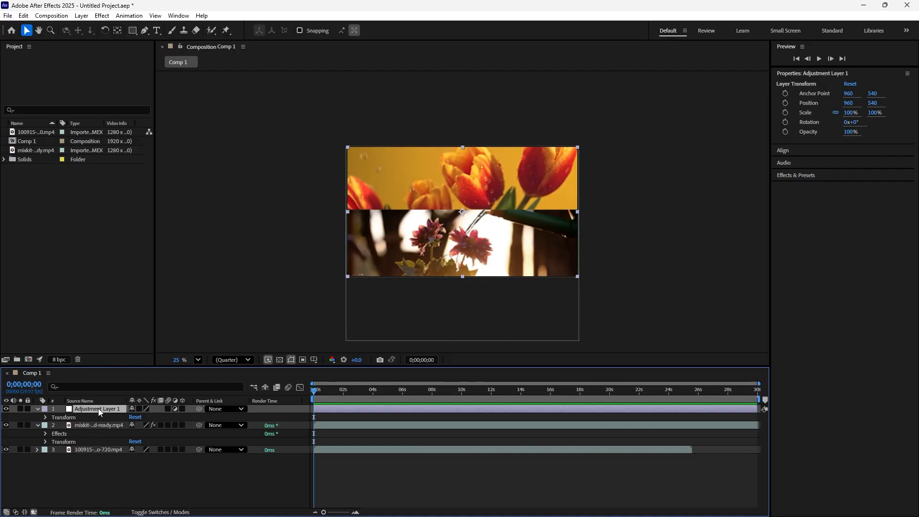
left_click_drag(100, 413, 93, 455)
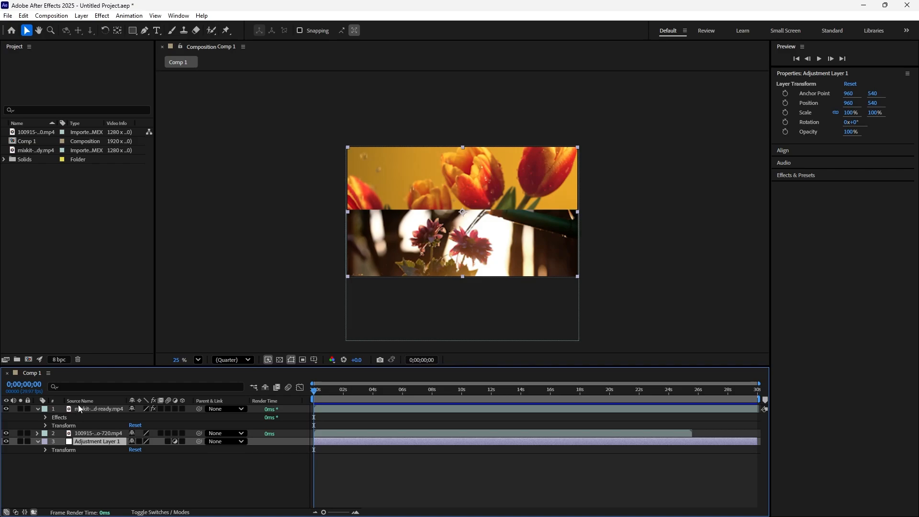
left_click_drag(83, 444, 82, 411)
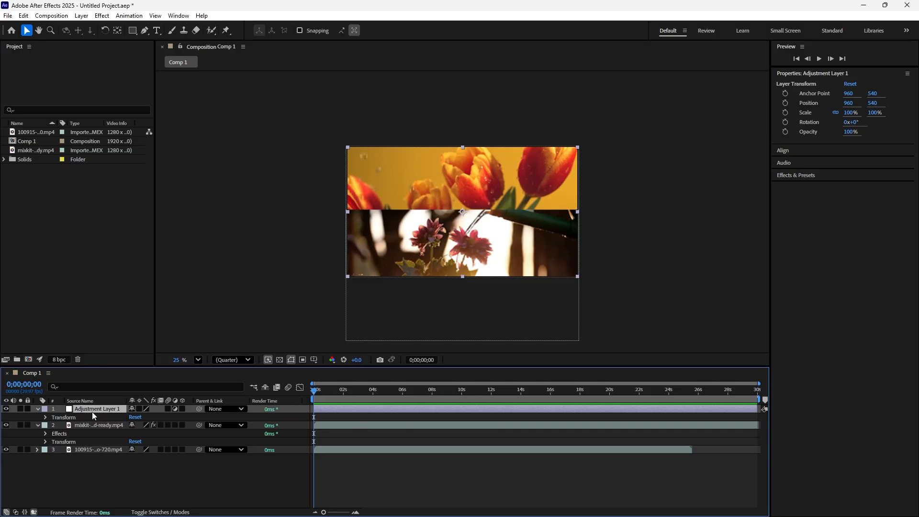
Step: Apply the Hue/Saturation effect to the adjustment layer and set its Master Hue to 60°
left_click(102, 16)
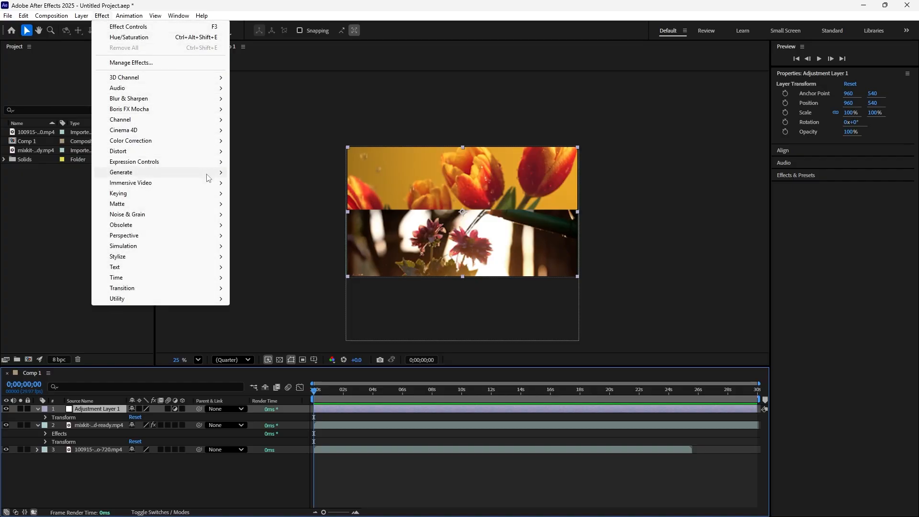
mouse_move(208, 175)
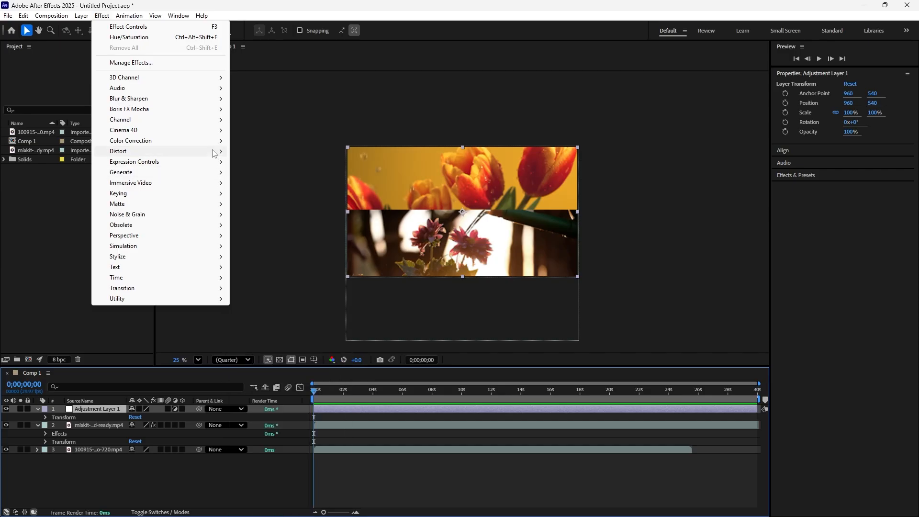
mouse_move(214, 145)
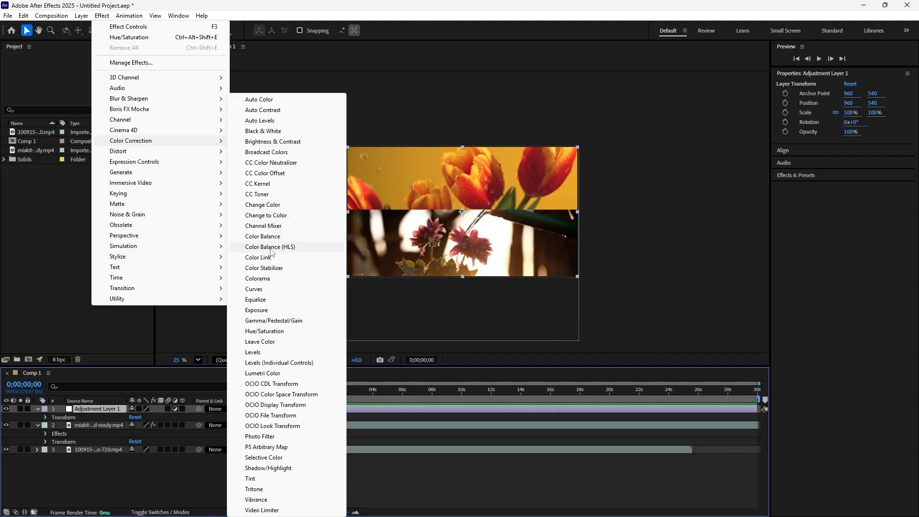
left_click(268, 335)
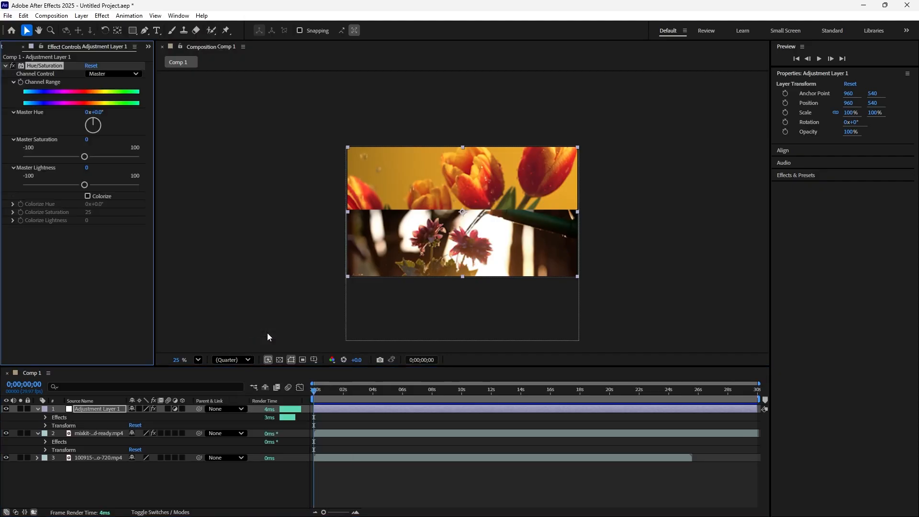
left_click(98, 122)
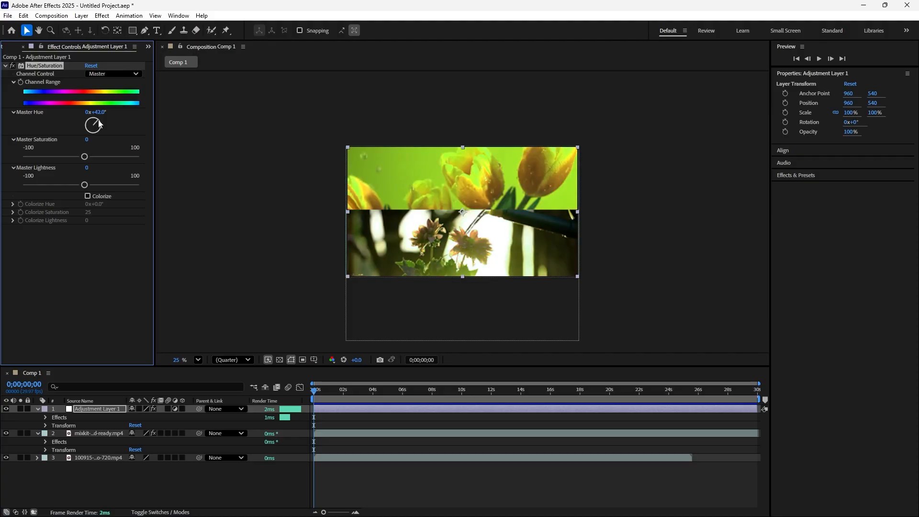
left_click(99, 126)
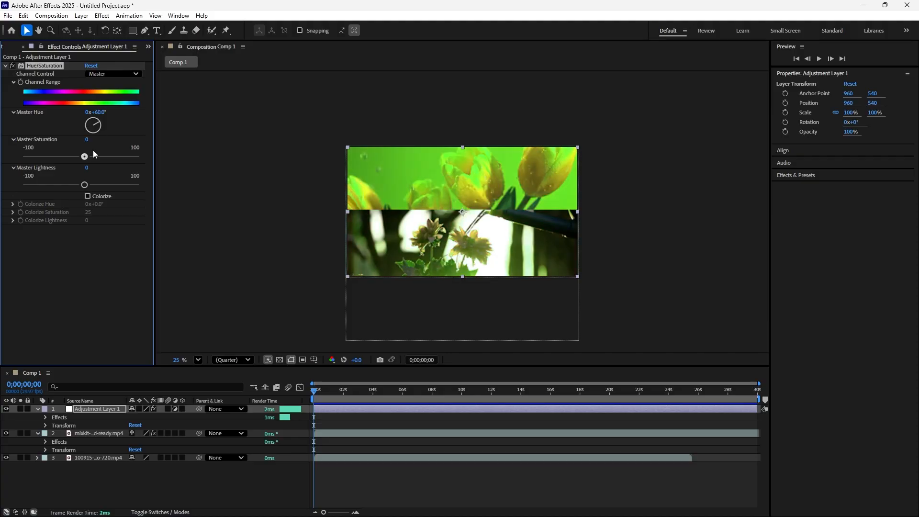
Step: Set the adjustment layer's Master Saturation to -12 and compare the footage with the layer hidden and shown
mouse_move(83, 159)
left_mouse_down()
mouse_move(95, 159)
mouse_move(59, 157)
mouse_move(83, 163)
mouse_move(74, 164)
left_mouse_up()
left_click(6, 409)
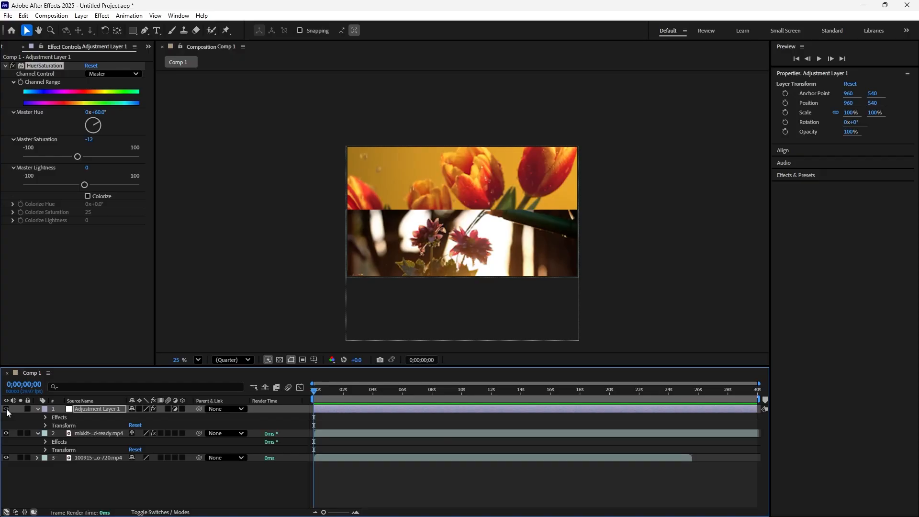
left_click(6, 409)
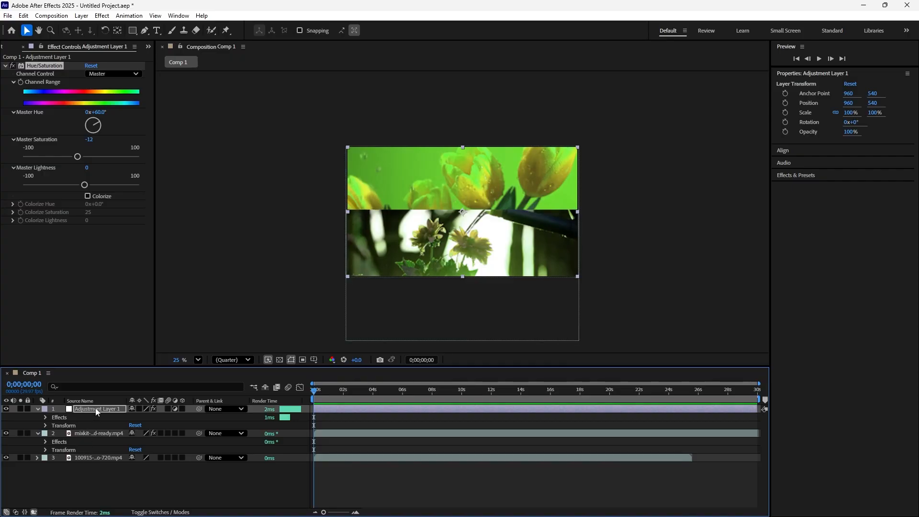
Step: Place the adjustment layer between the two video layers and compare the footage with each video layer hidden and shown
left_click_drag(96, 407, 97, 438)
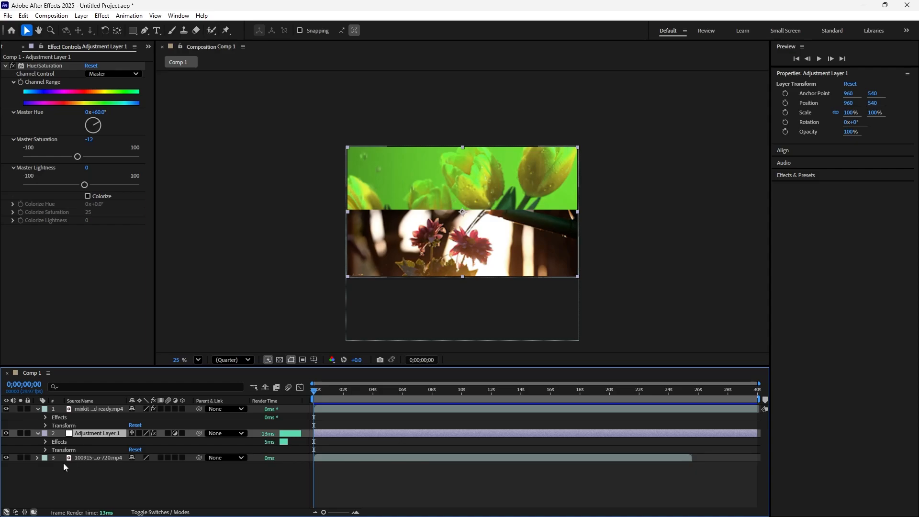
left_click(6, 458)
left_click(6, 459)
left_click(6, 458)
left_click(6, 458)
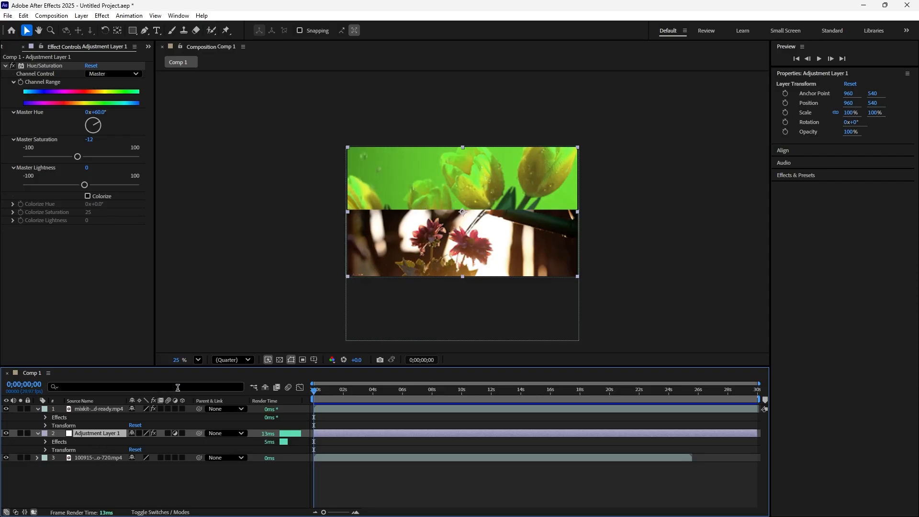
left_click(6, 409)
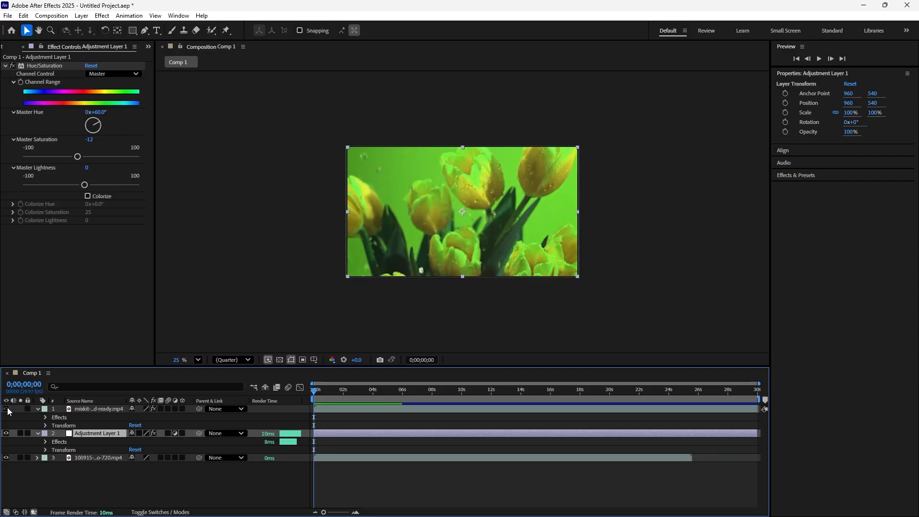
left_click(6, 409)
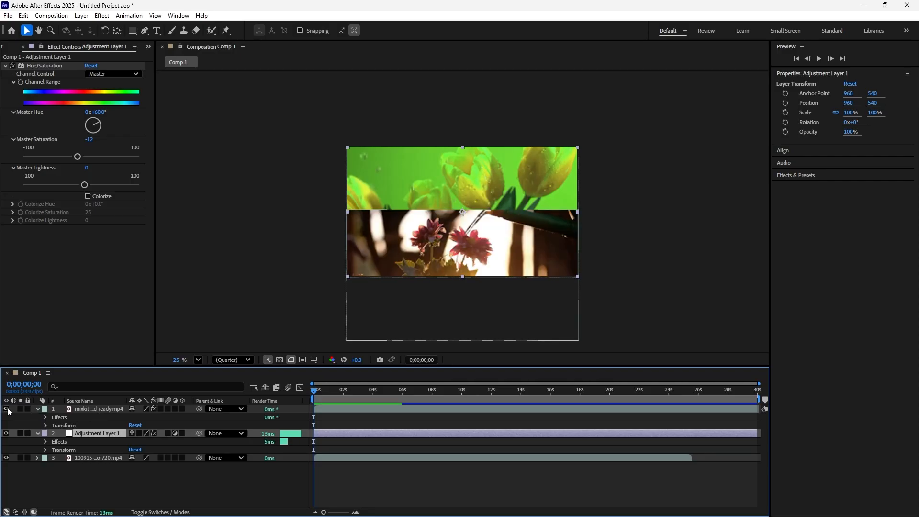
Step: Return the adjustment layer to the top of the stack, above both video layers
left_click(33, 497)
left_click(91, 435)
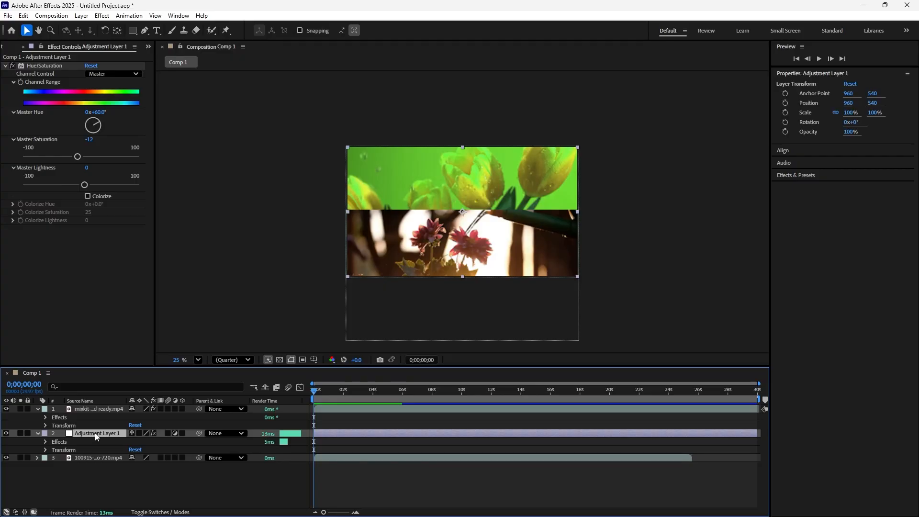
left_click_drag(96, 435, 98, 409)
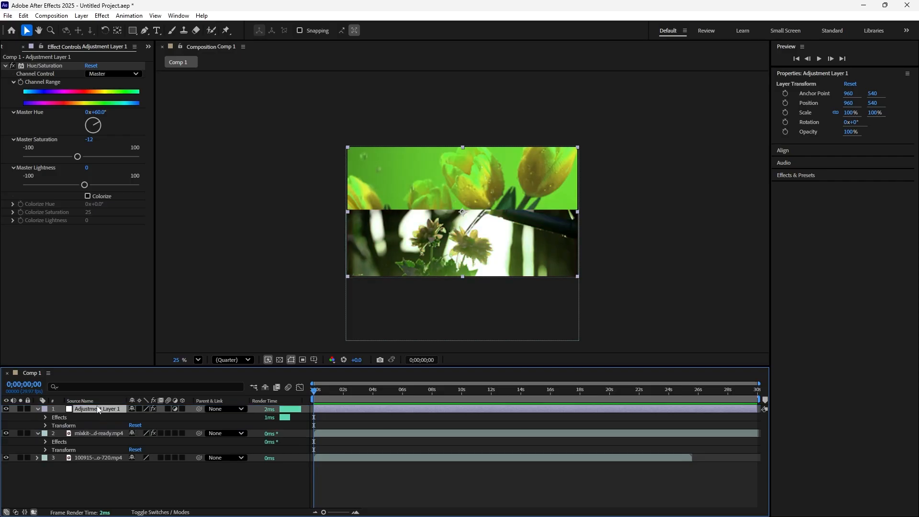
left_click(96, 492)
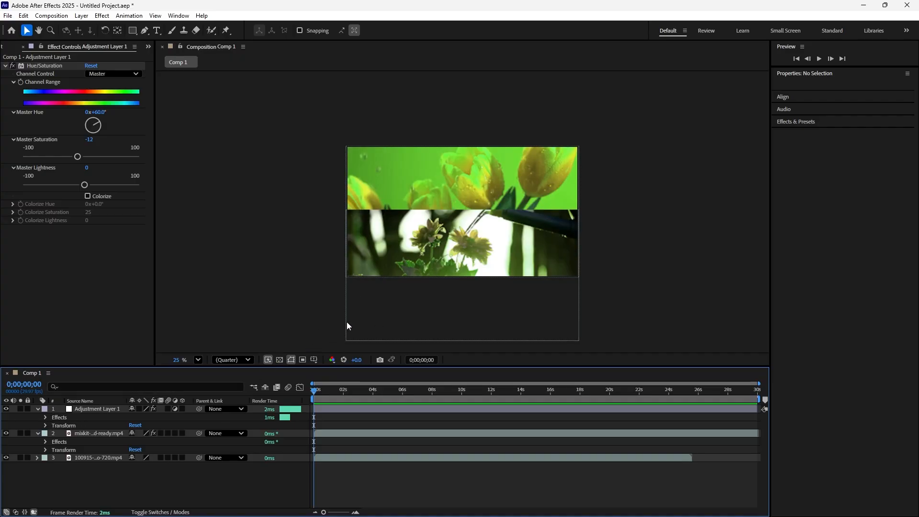
left_click(422, 251)
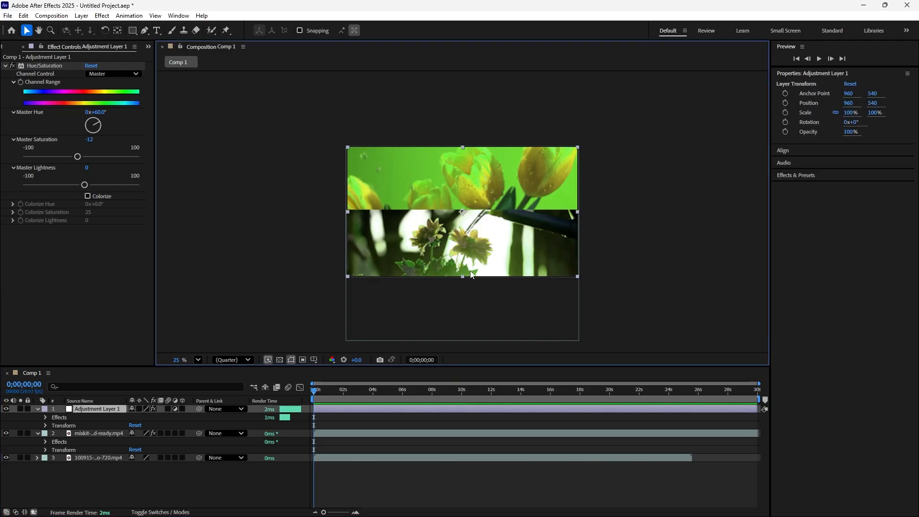
Step: Draw a rectangular mask around the two flowers on the flower-pot watering video layer and move that layer to about position 864, 1091
left_click(112, 434)
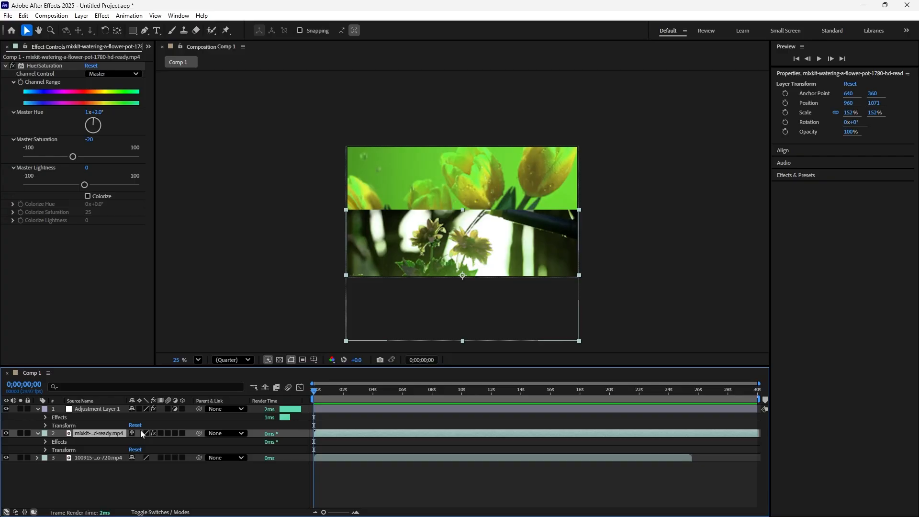
left_click(133, 31)
left_click_drag(402, 190, 493, 271)
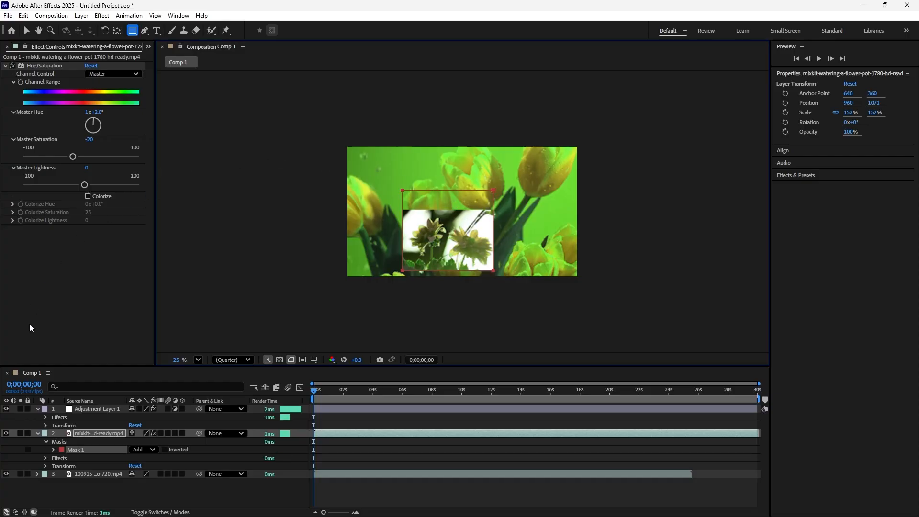
left_click(27, 29)
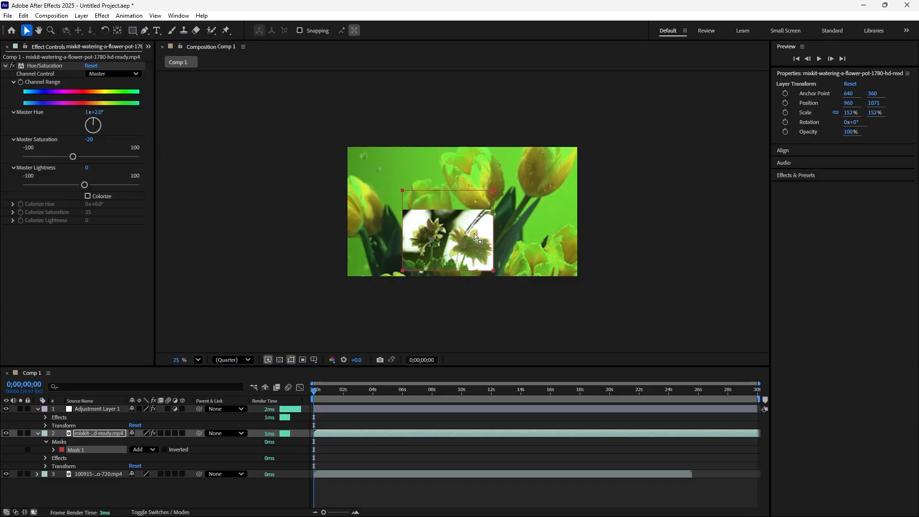
left_click(612, 268)
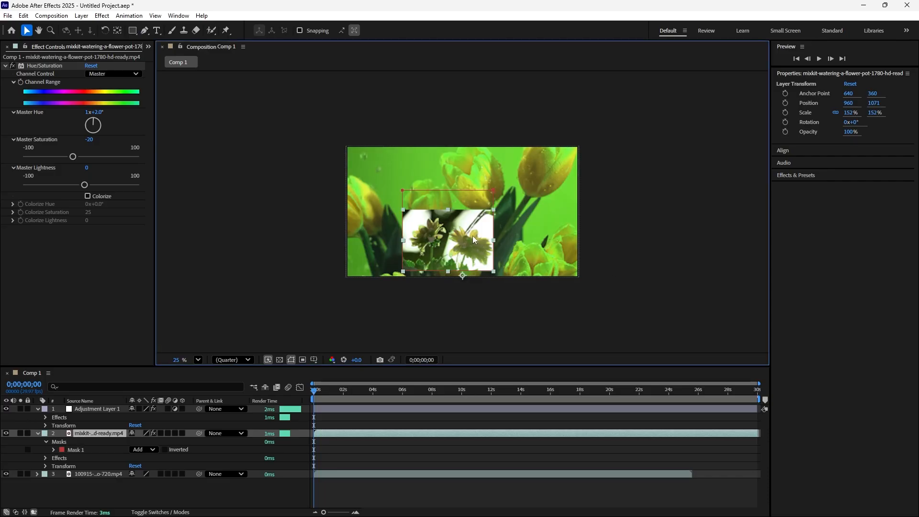
mouse_move(473, 236)
left_mouse_down()
mouse_move(510, 247)
mouse_move(476, 232)
mouse_move(458, 240)
left_mouse_up()
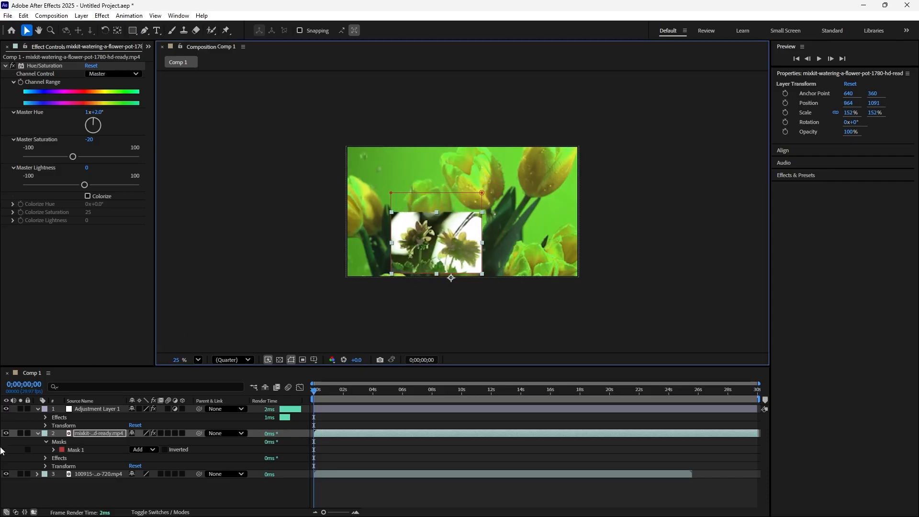
Step: Compare the adjusted composition with the masked flower layer and the tulip video layer each hidden and shown
left_click(6, 433)
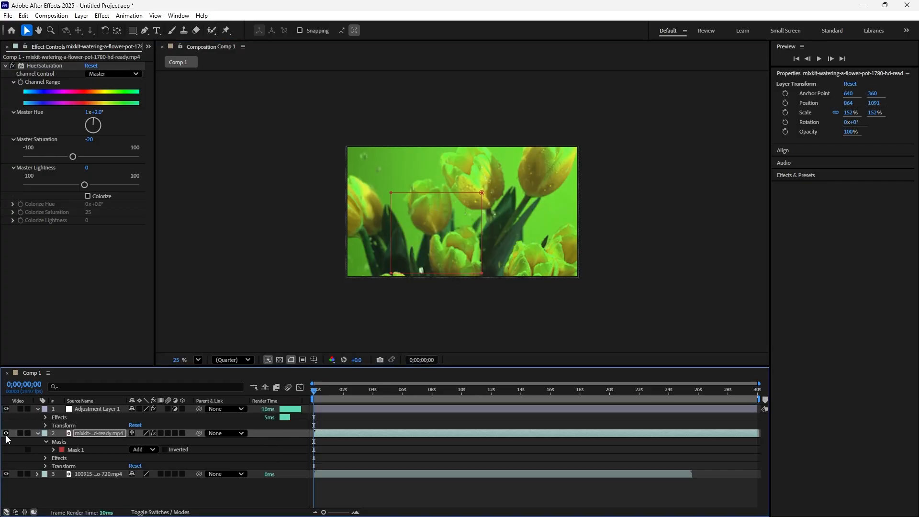
left_click(6, 433)
left_click(6, 434)
left_click(6, 434)
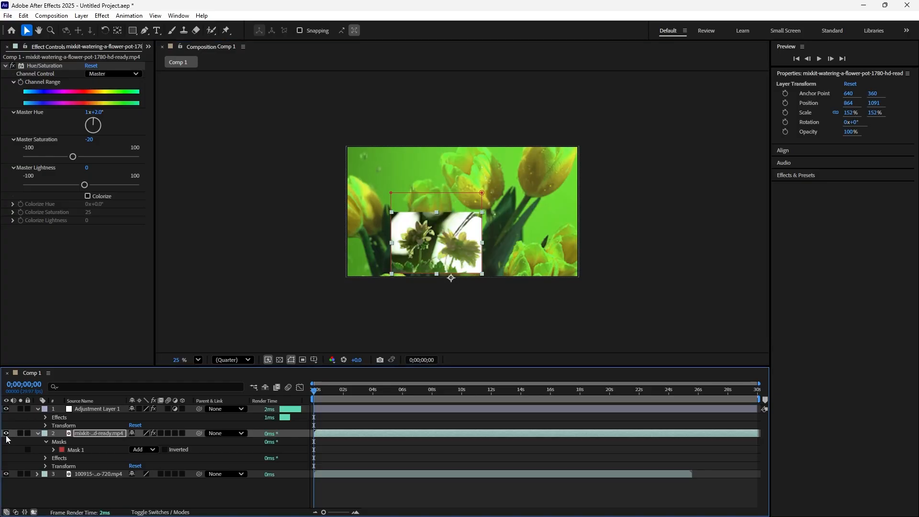
left_click(6, 436)
left_click(6, 435)
left_click(5, 474)
left_click(6, 474)
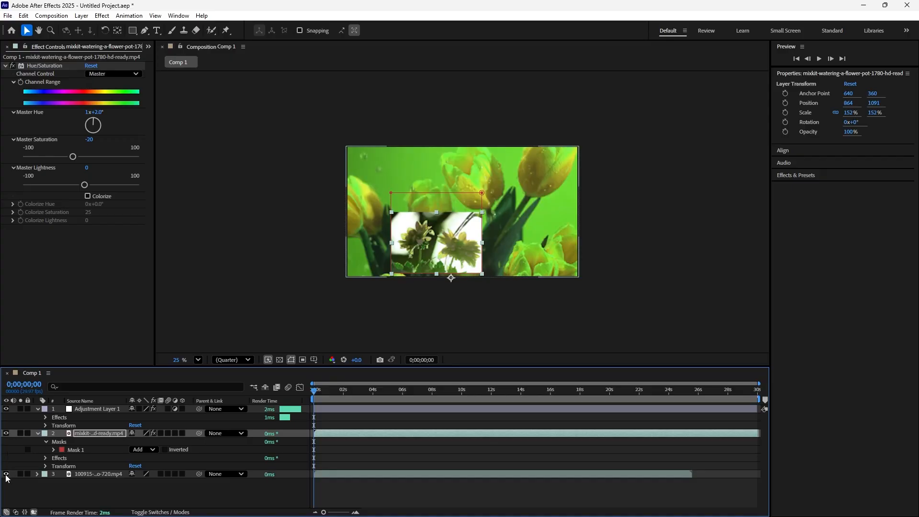
left_click(5, 475)
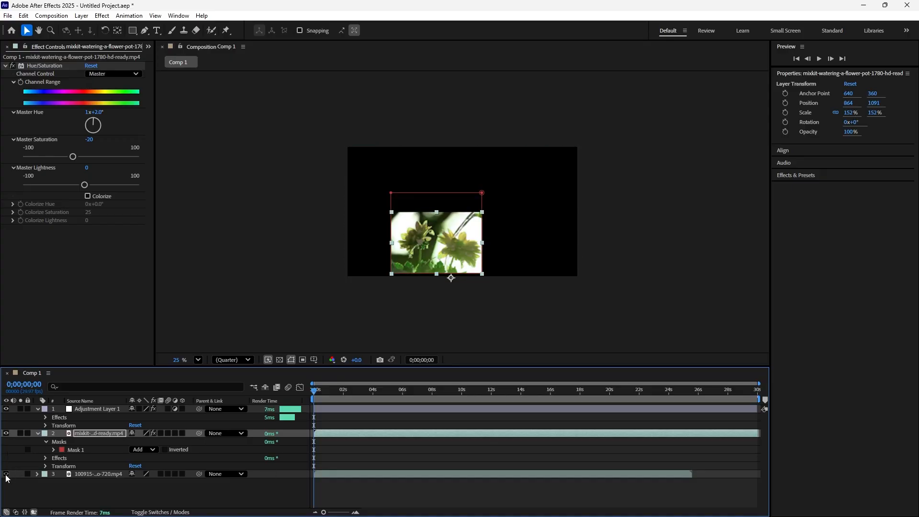
left_click(5, 474)
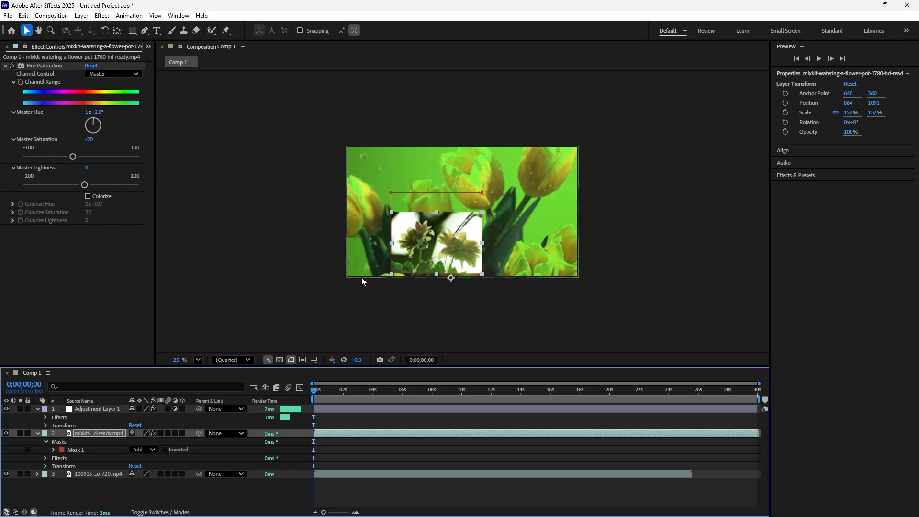
Step: Undo the visibility changes, the layer move and the rectangular mask on the flower-pot watering video, and clear the selection
key("ctrl+z")
key("ctrl+z")
key("ctrl+z")
key("ctrl+z")
key("ctrl+z")
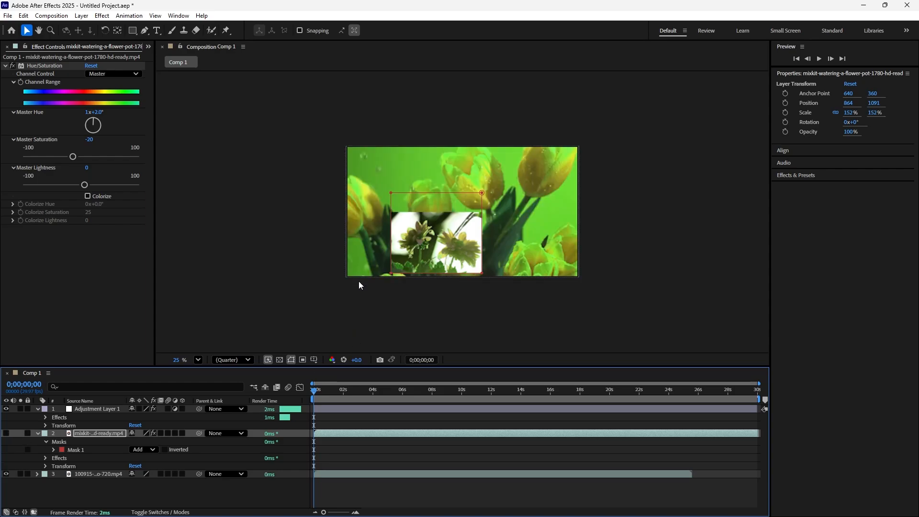
key("ctrl+z")
key("ctrl+z")
key("ctrl+z")
key("ctrl+z")
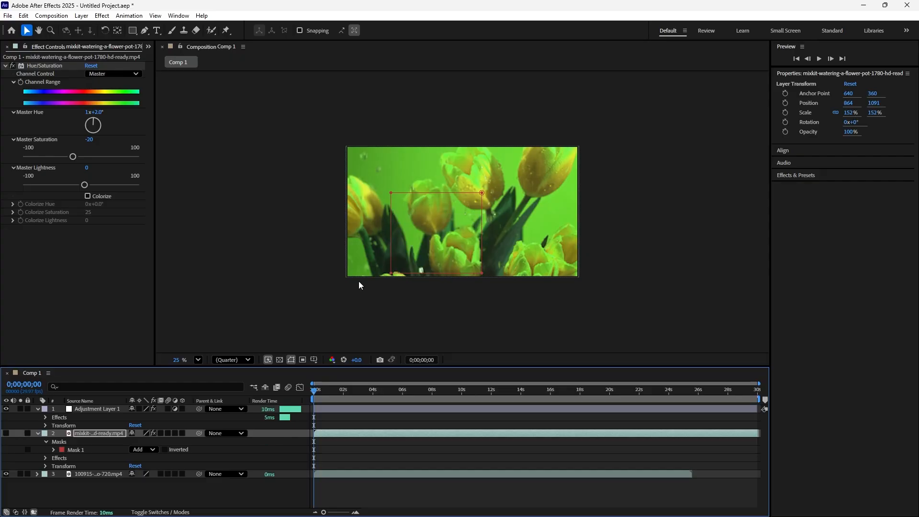
key("ctrl+z")
key("ctrl+z")
key("ctrl+z")
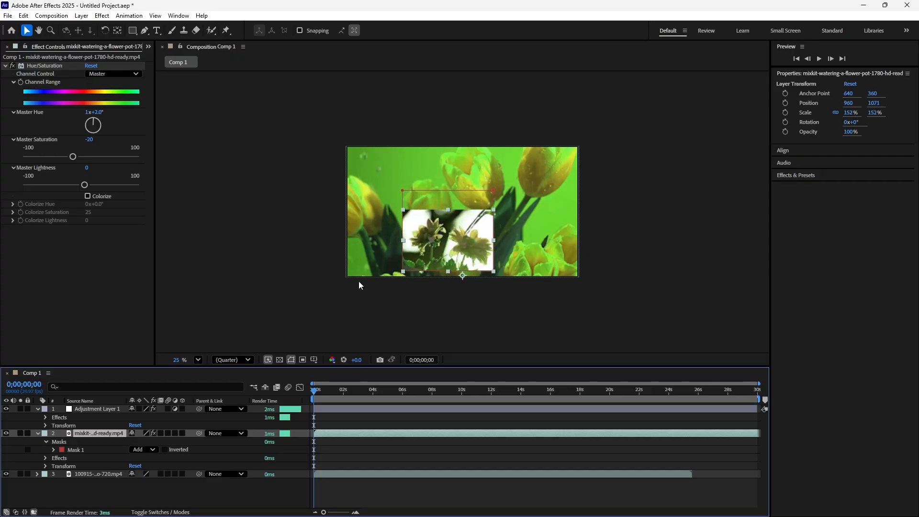
key("ctrl+z")
left_click(306, 251)
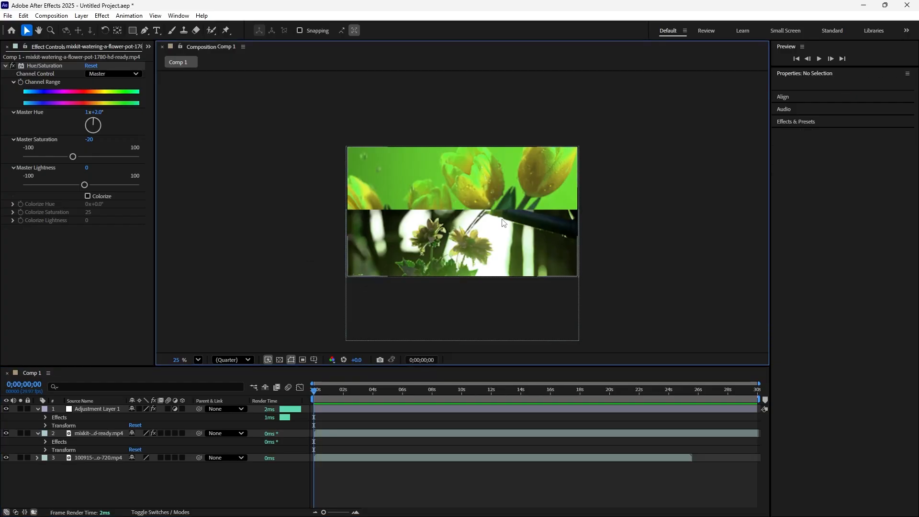
right_click(136, 478)
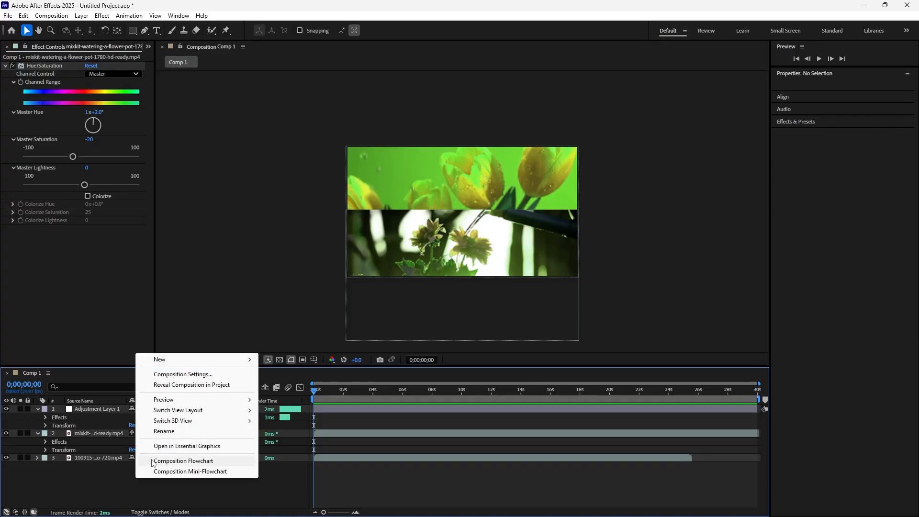
mouse_move(242, 362)
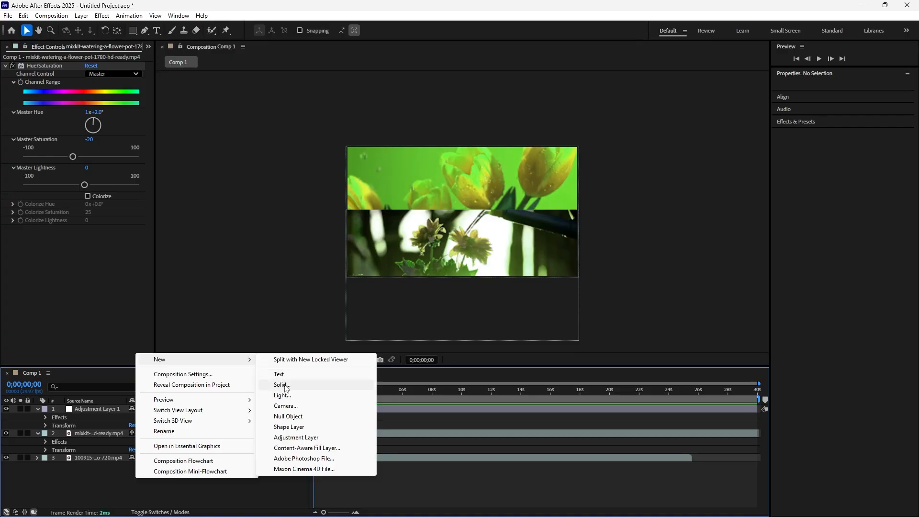
left_click(98, 481)
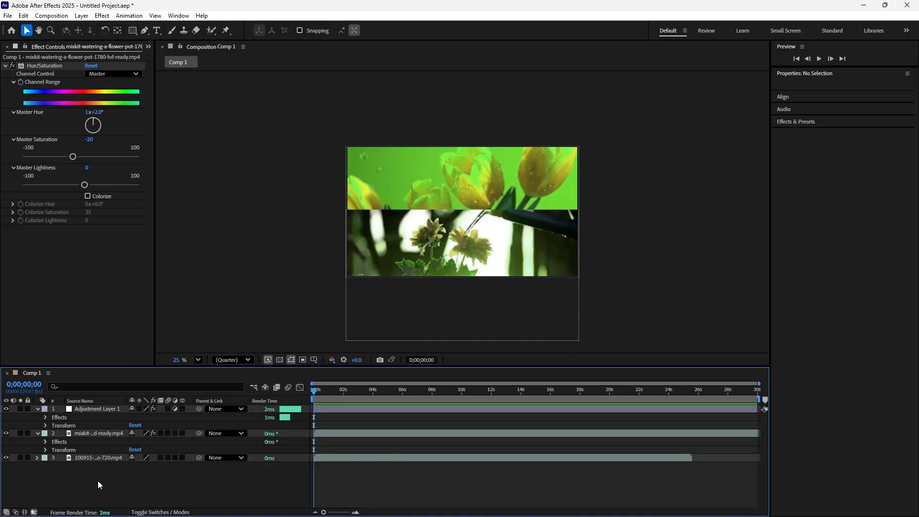
Step: Create a red solid layer of 1920 × 1080 px in Comp 1
left_click(82, 16)
mouse_move(153, 27)
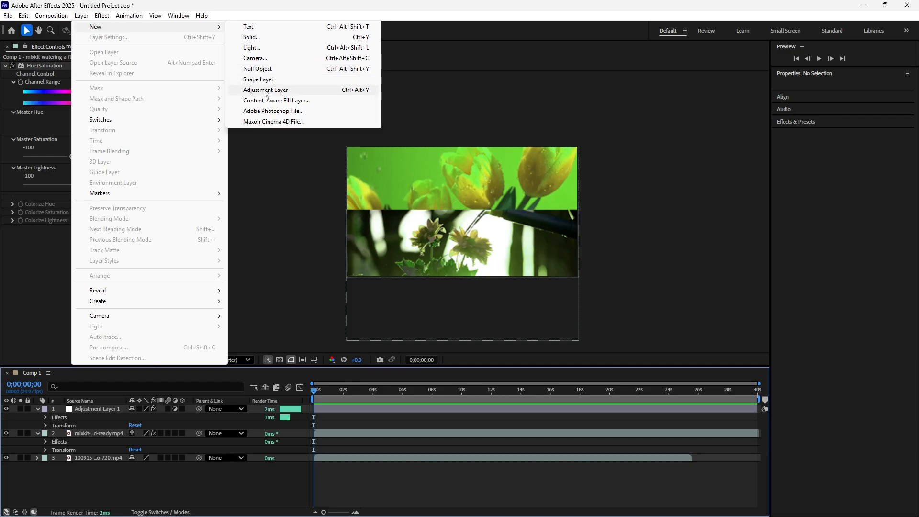
left_click(253, 37)
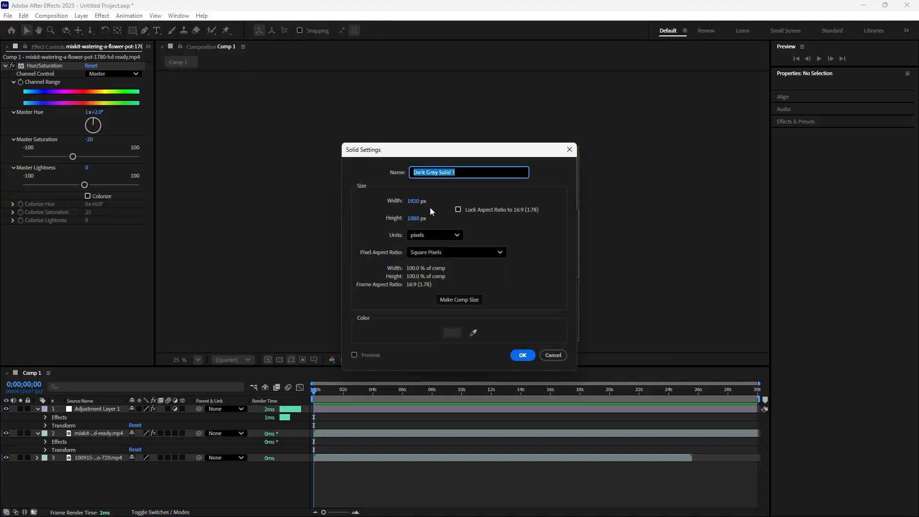
left_click_drag(476, 153, 595, 151)
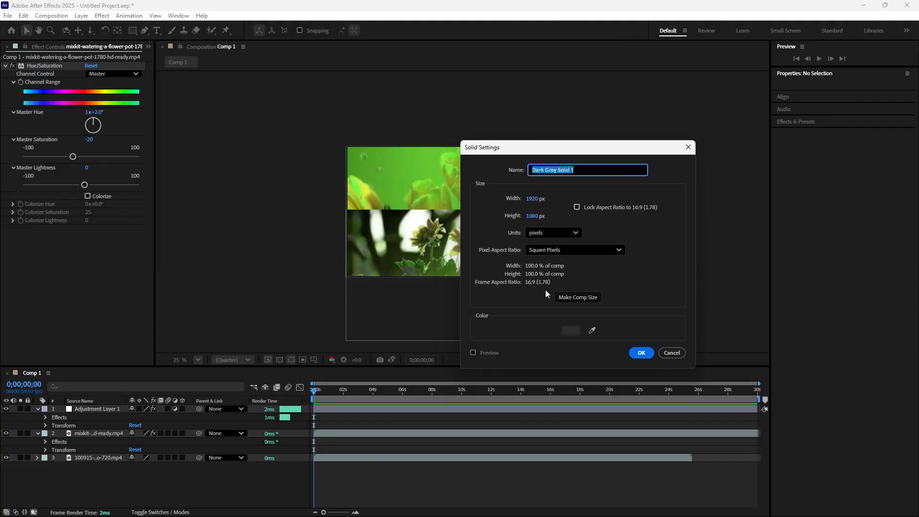
left_click(573, 333)
left_click_drag(559, 242, 591, 201)
left_click(673, 203)
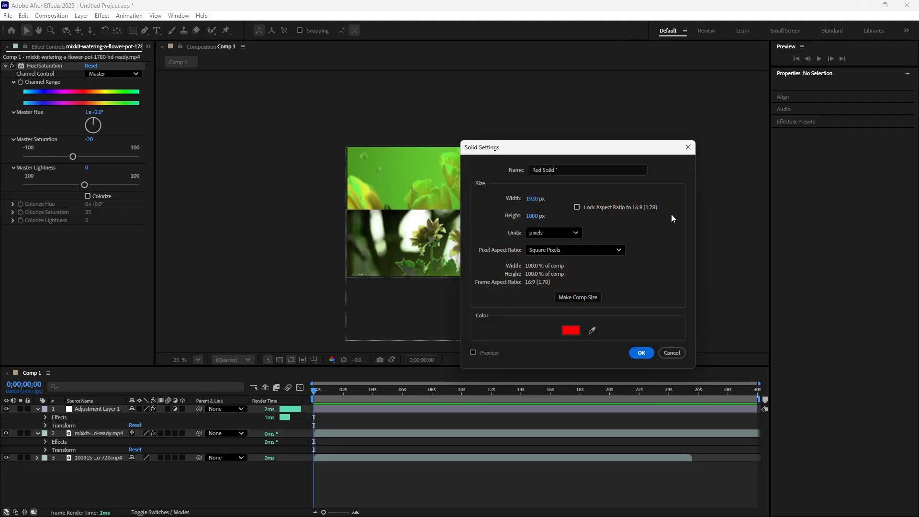
left_click(636, 352)
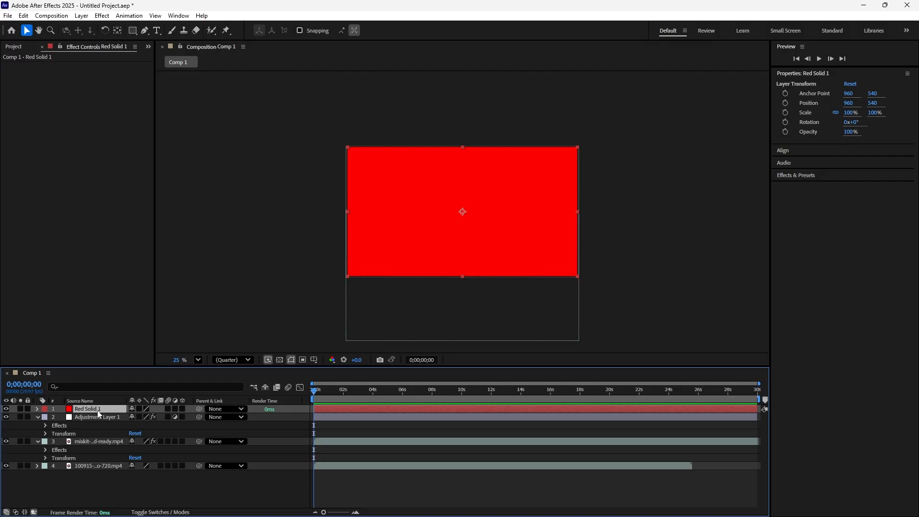
Step: Move the red solid directly beneath the adjustment layer and compare the composition with the solid hidden and shown
left_click_drag(99, 409, 99, 420)
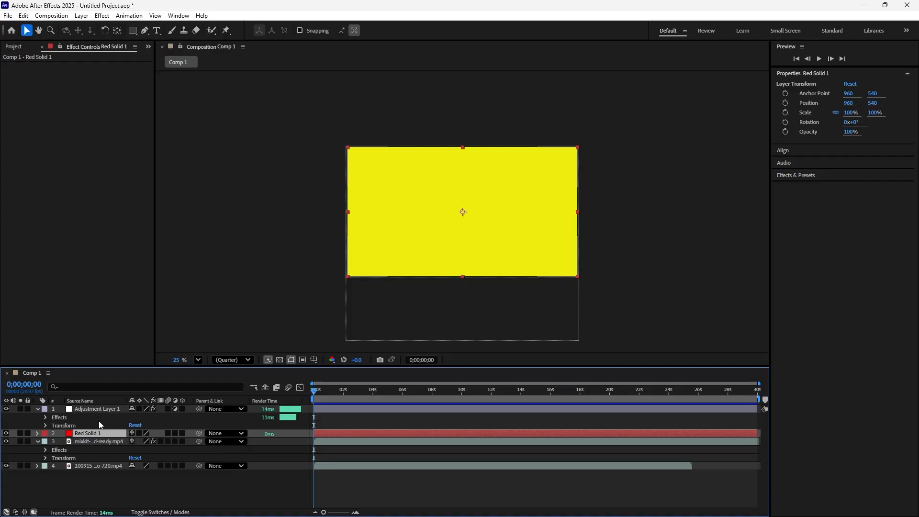
left_click(6, 434)
left_click(6, 435)
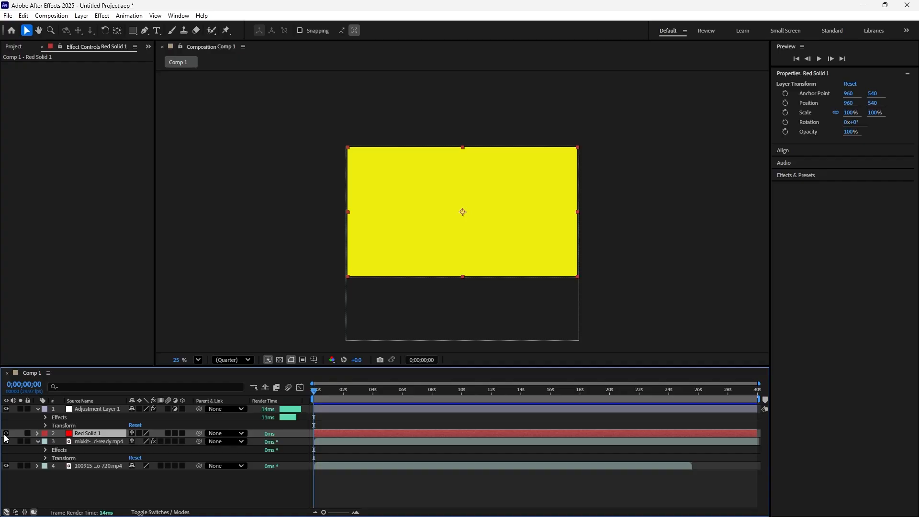
left_click(6, 435)
left_click(6, 433)
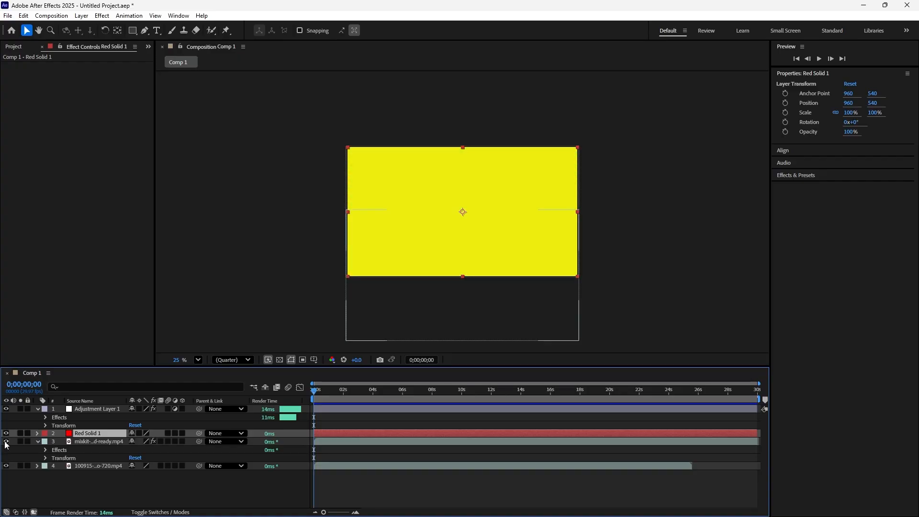
Step: Hide both video layers so only the red solid remains beneath the adjustment layer
left_click(5, 442)
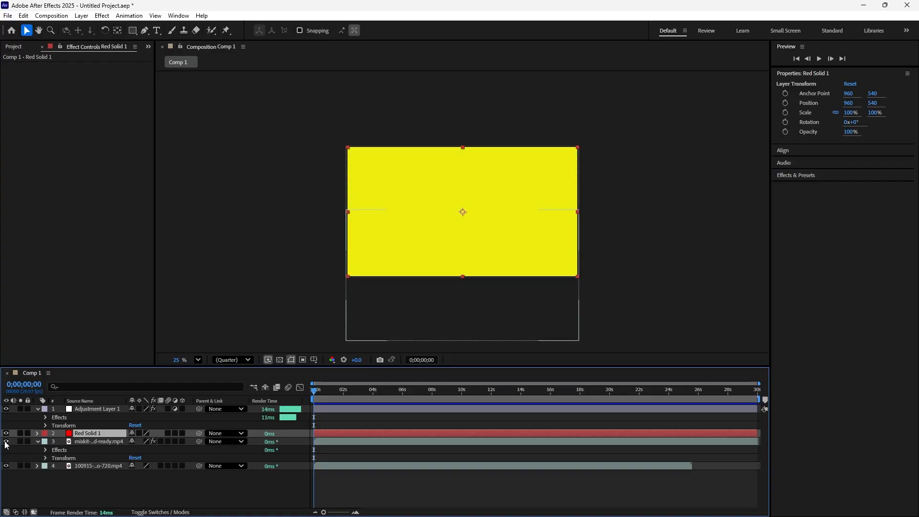
left_click(6, 467)
left_click(5, 441)
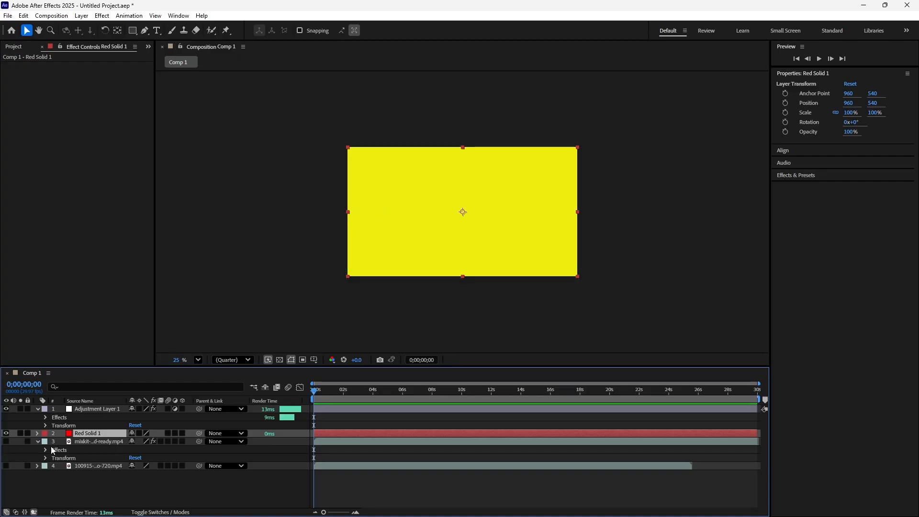
Step: Try lowering the red solid's opacity to 0%, and undo the change
left_click(6, 434)
left_click(5, 434)
left_click(37, 434)
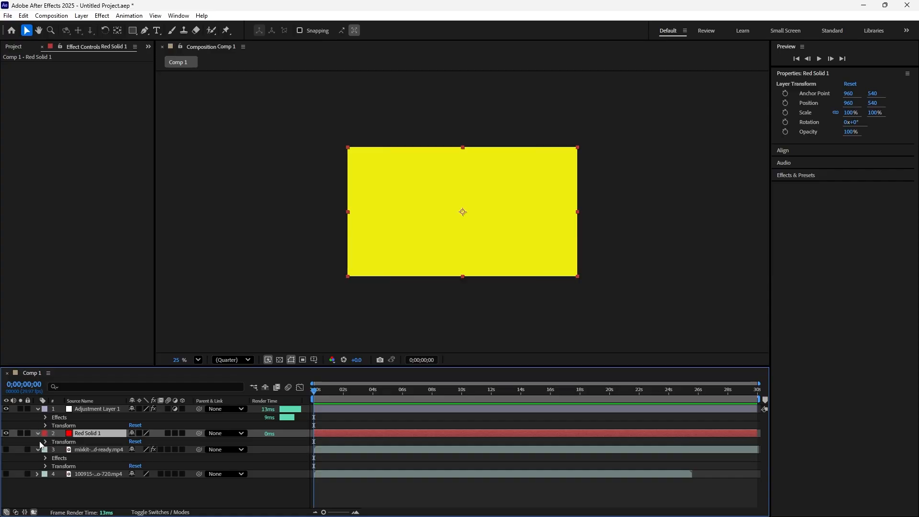
left_click(46, 442)
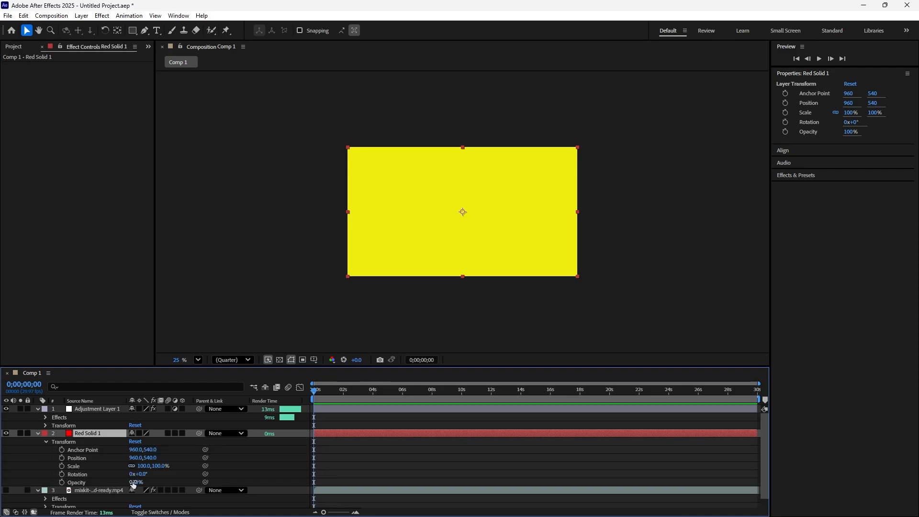
mouse_move(133, 482)
left_mouse_down()
mouse_move(97, 475)
mouse_move(161, 478)
mouse_move(123, 478)
left_mouse_up()
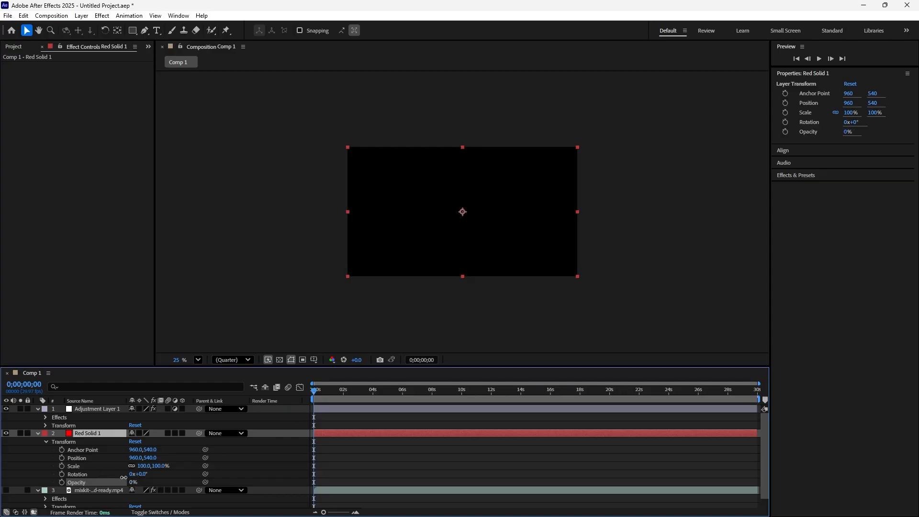
key("ctrl+z")
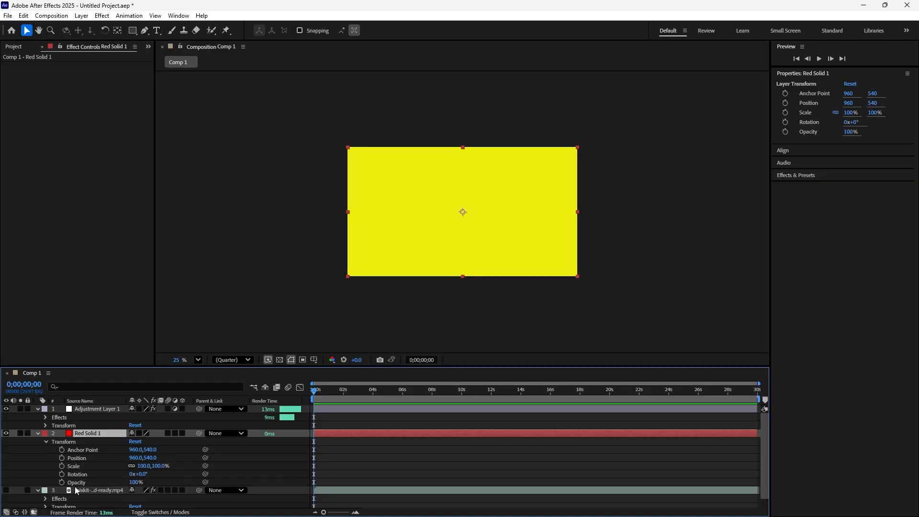
left_click(47, 441)
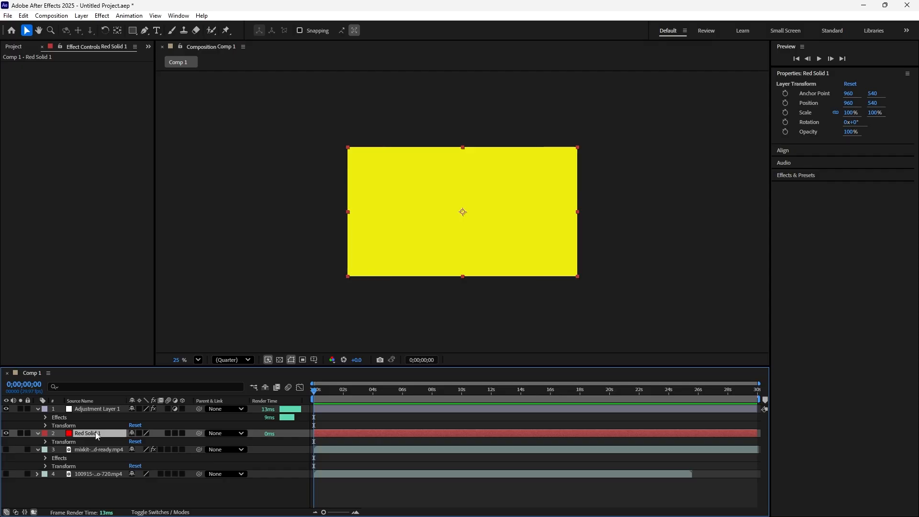
Step: Move the red solid beneath the mixkit video and back up, and place the adjustment layer directly below the red solid
mouse_move(98, 436)
left_mouse_down()
mouse_move(97, 478)
mouse_move(93, 447)
left_mouse_up()
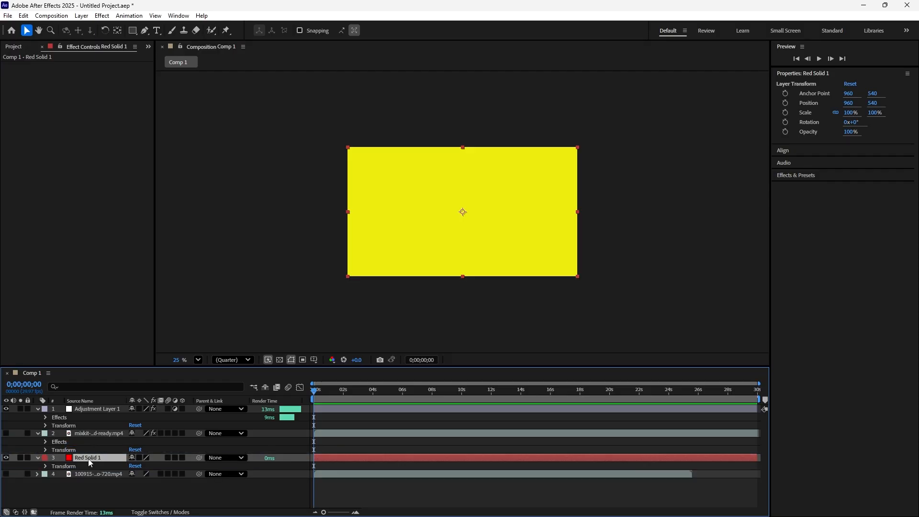
left_click_drag(88, 456, 85, 405)
left_click_drag(78, 461, 80, 421)
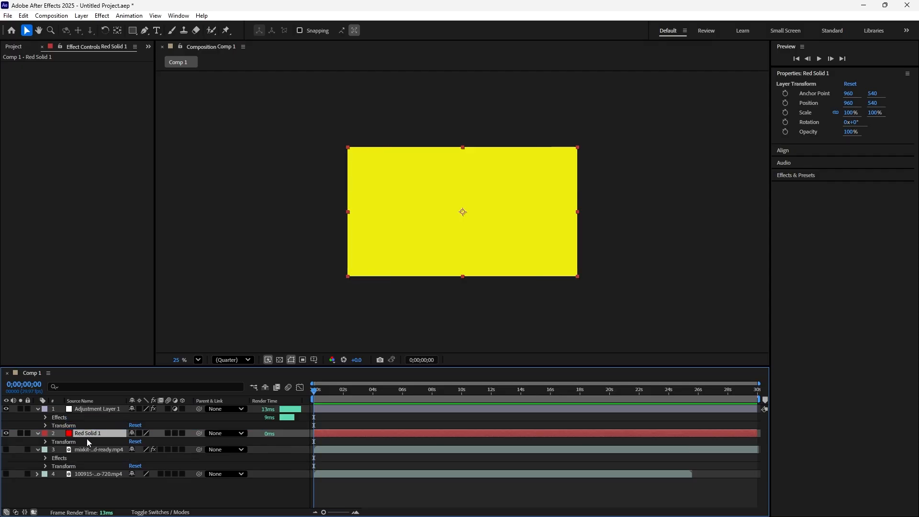
left_click(90, 410)
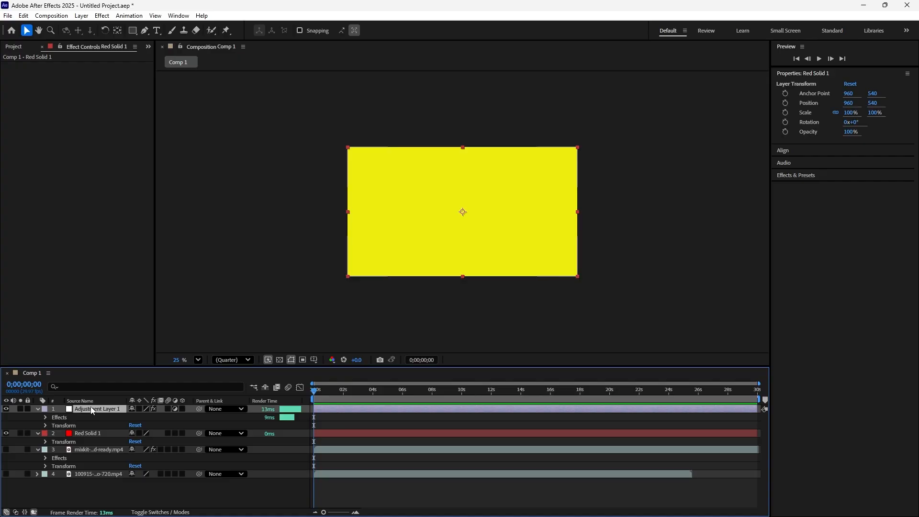
left_click_drag(93, 411, 94, 440)
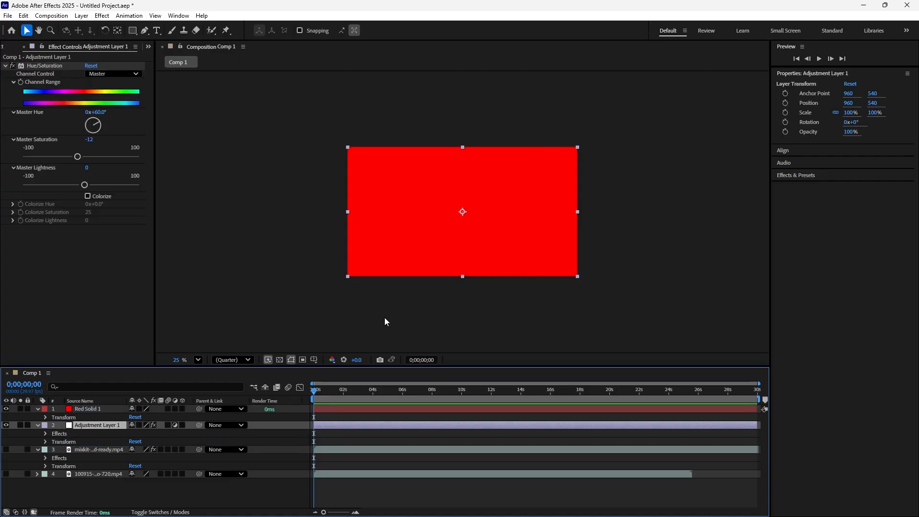
Step: Apply the Hue/Saturation effect to the red solid and set its Master Hue to 272°
left_click(100, 410)
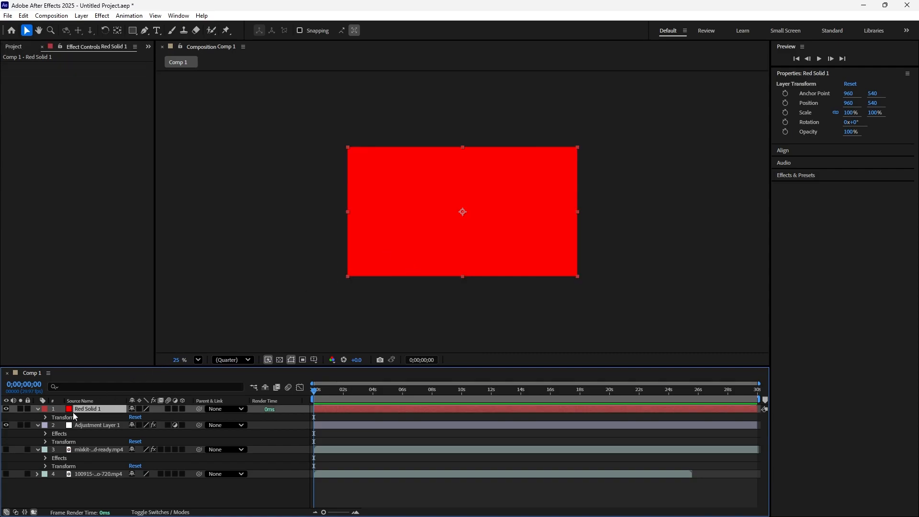
left_click(102, 18)
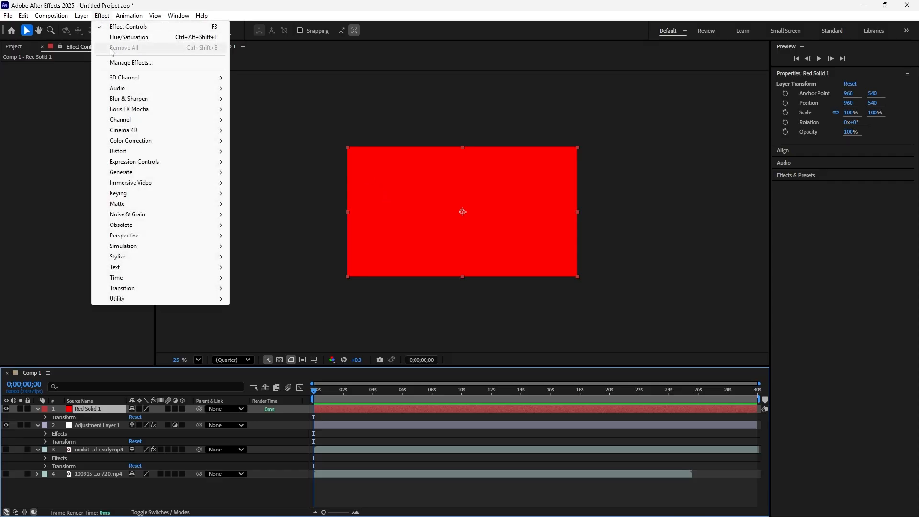
mouse_move(182, 143)
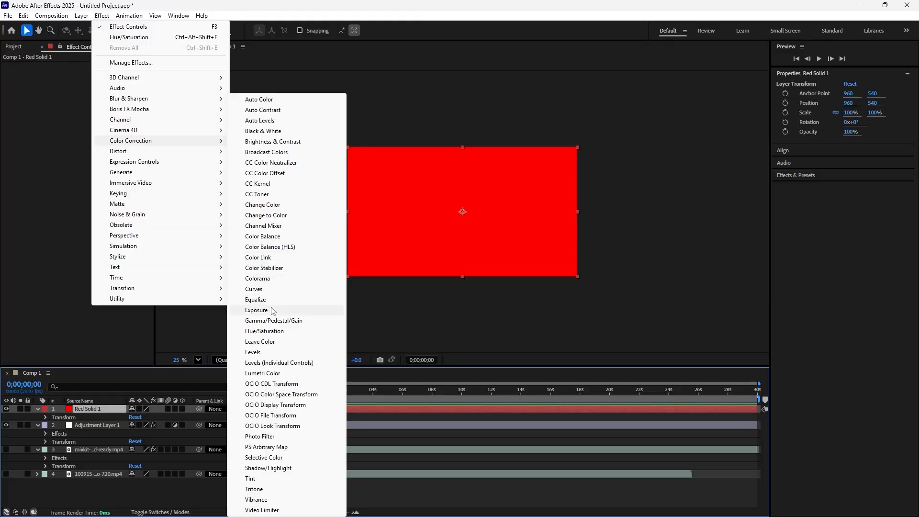
left_click(266, 332)
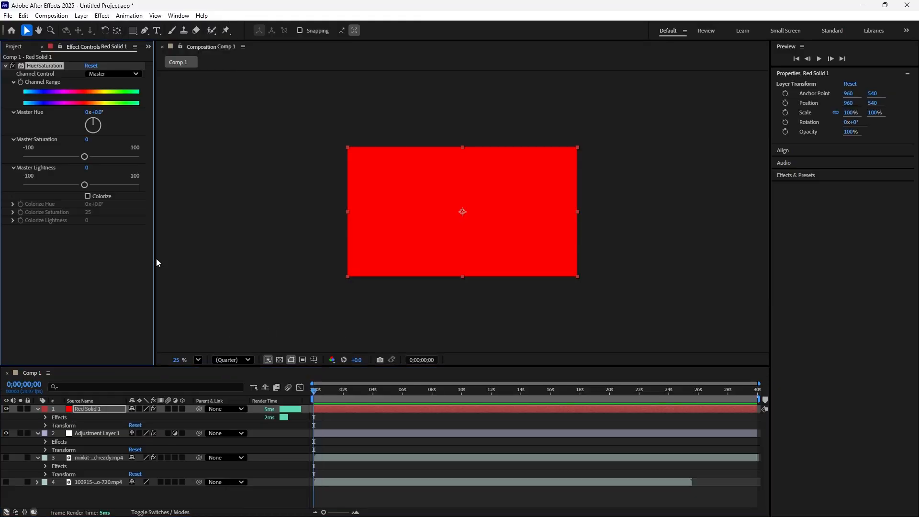
mouse_move(100, 125)
left_mouse_down()
mouse_move(97, 136)
mouse_move(89, 128)
left_mouse_up()
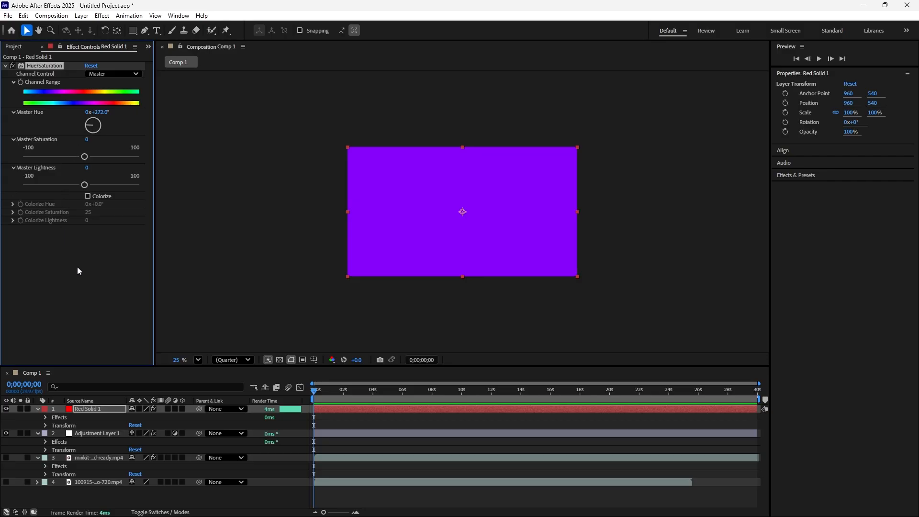
left_click(82, 281)
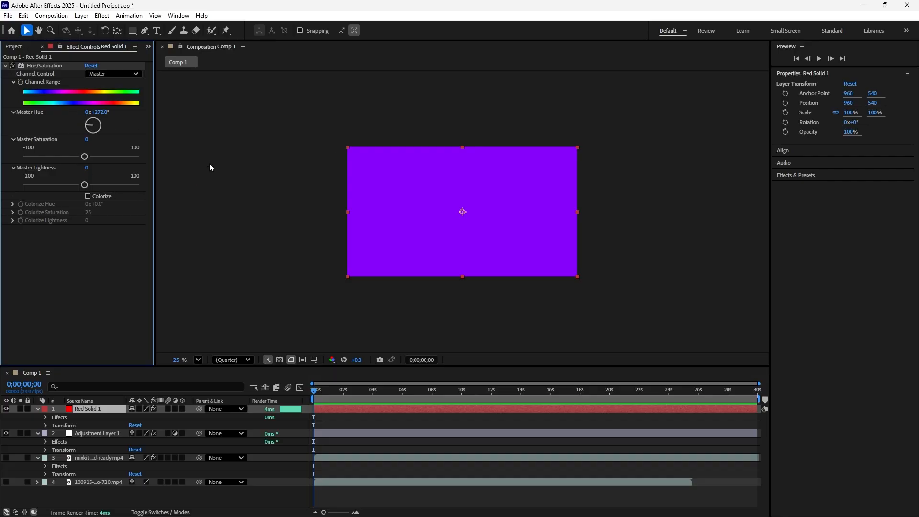
Step: Move the adjustment layer back above the red solid and compare the composition with the adjustment layer hidden and shown
left_click(88, 433)
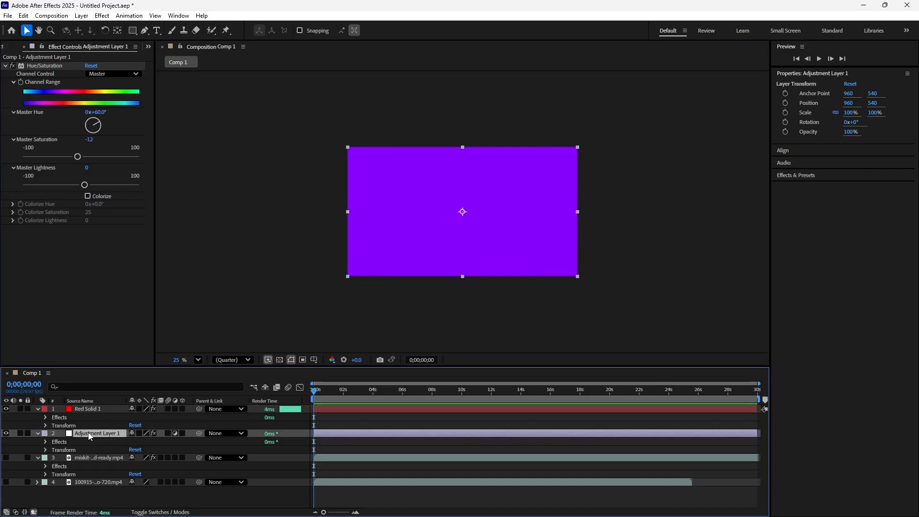
left_click_drag(90, 435, 88, 406)
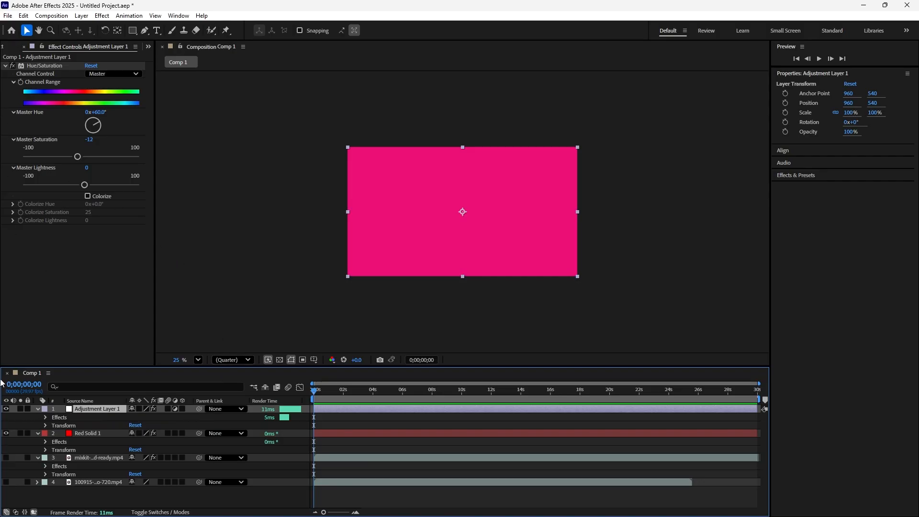
left_click(7, 409)
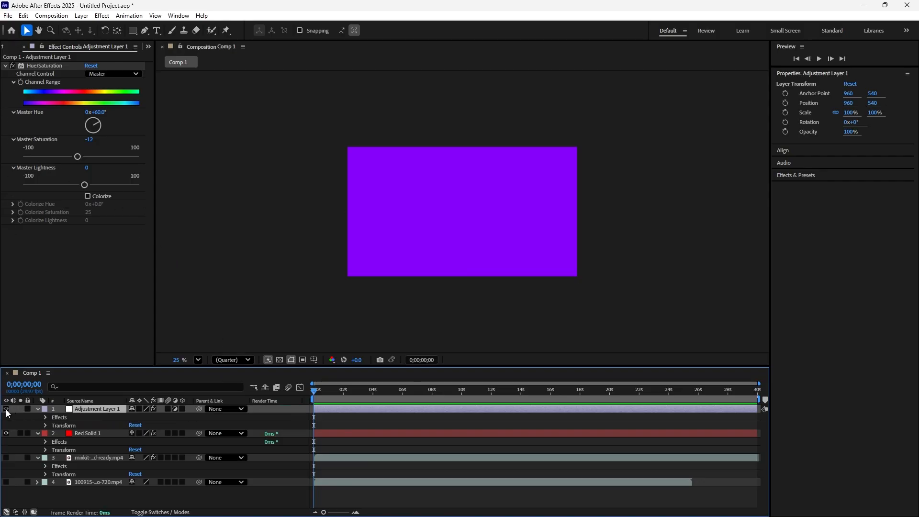
left_click(7, 410)
left_click(6, 409)
Step: Hide the red solid and show the adjustment layer together with both video layers
left_click(6, 433)
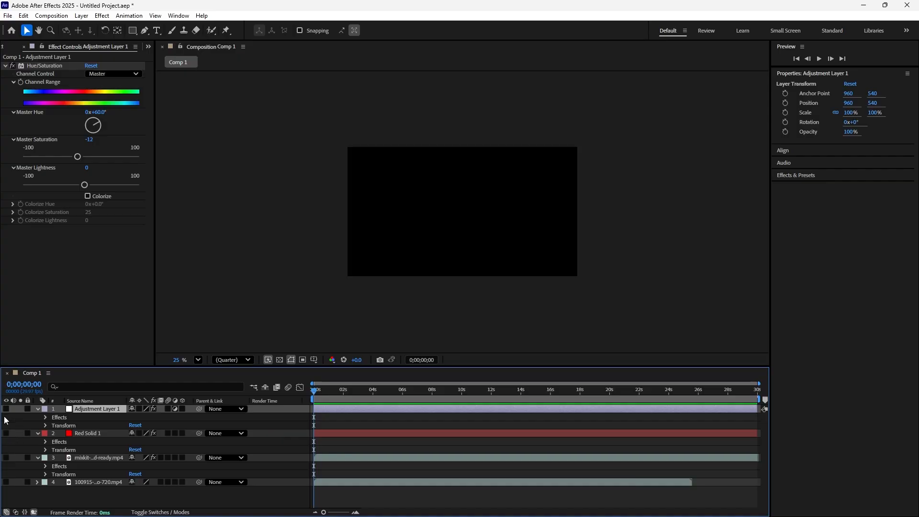
left_click(6, 409)
left_click(6, 457)
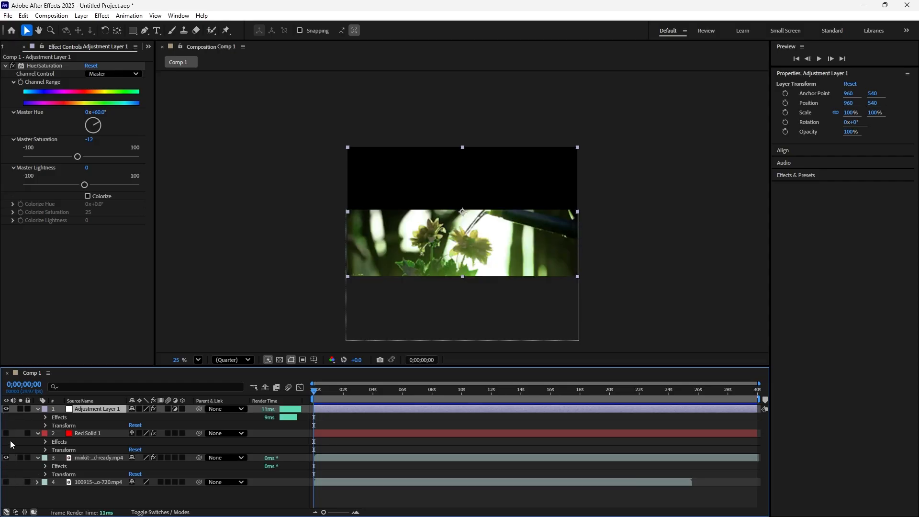
left_click(7, 482)
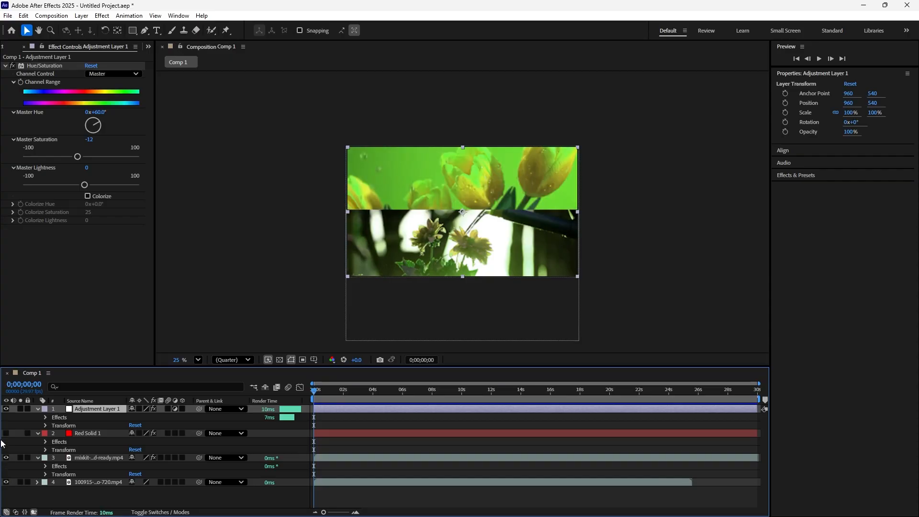
Step: Show the red solid above the videos, compare it with the adjustment layer off and on, and hide the solid again
left_click(7, 433)
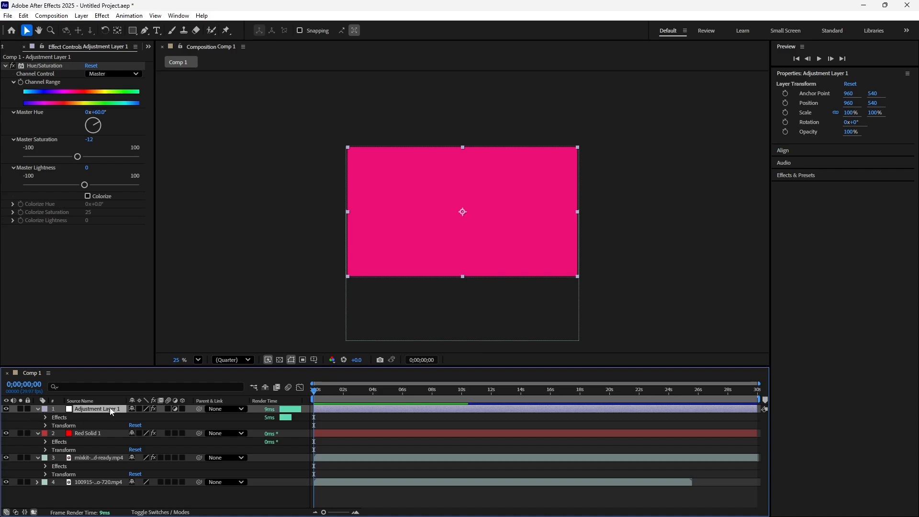
left_click(6, 410)
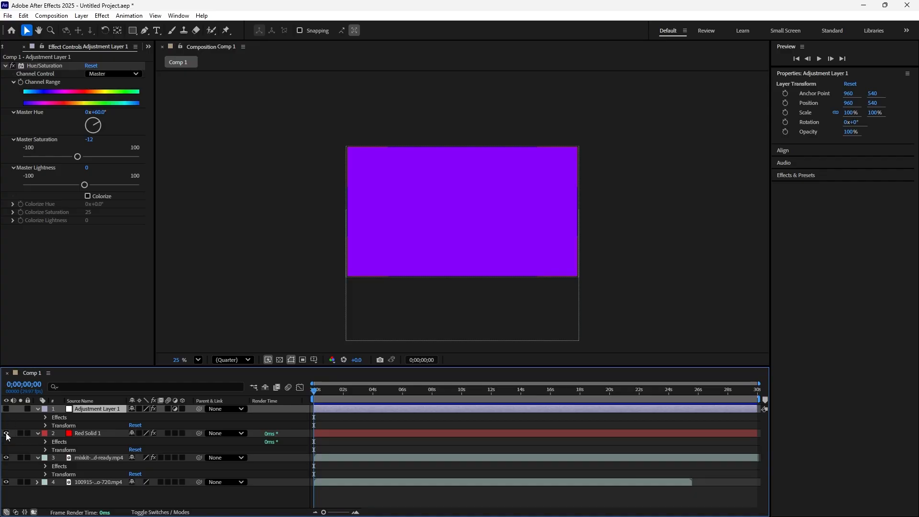
left_click(7, 434)
left_click(7, 434)
left_click(6, 410)
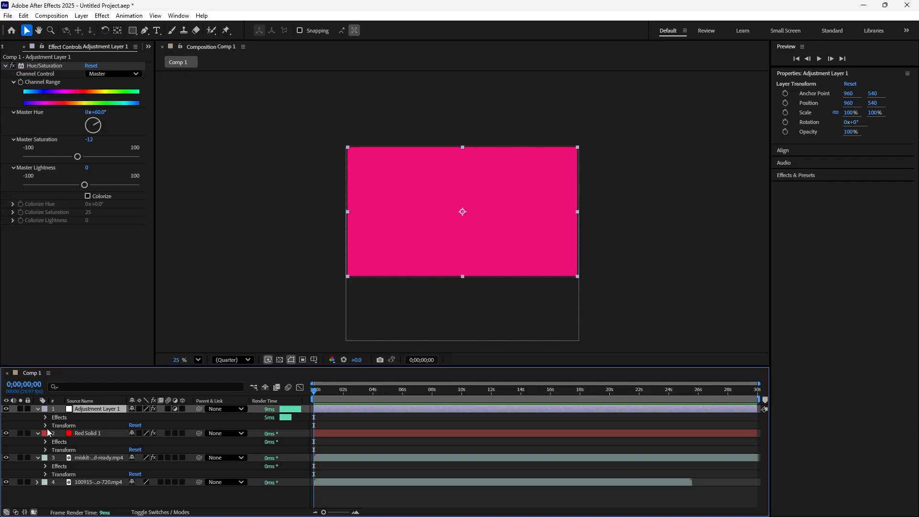
left_click(7, 409)
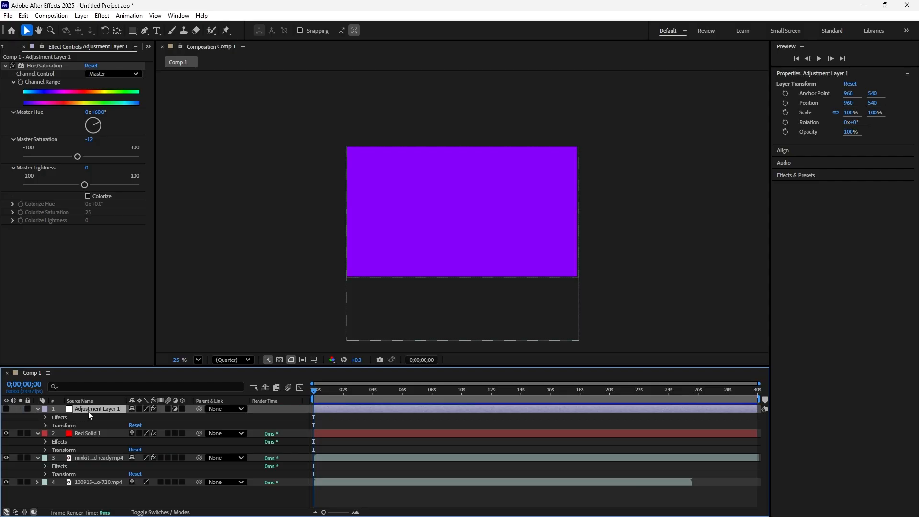
left_click(7, 410)
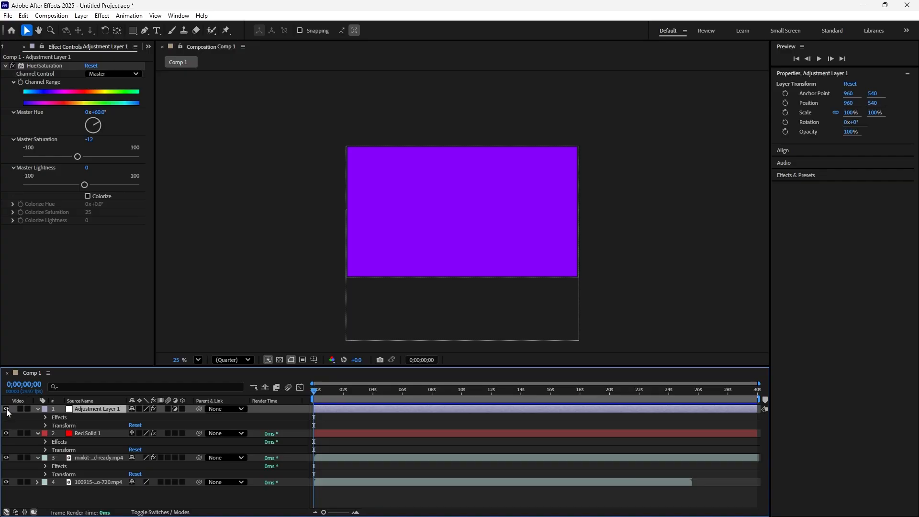
left_click(6, 433)
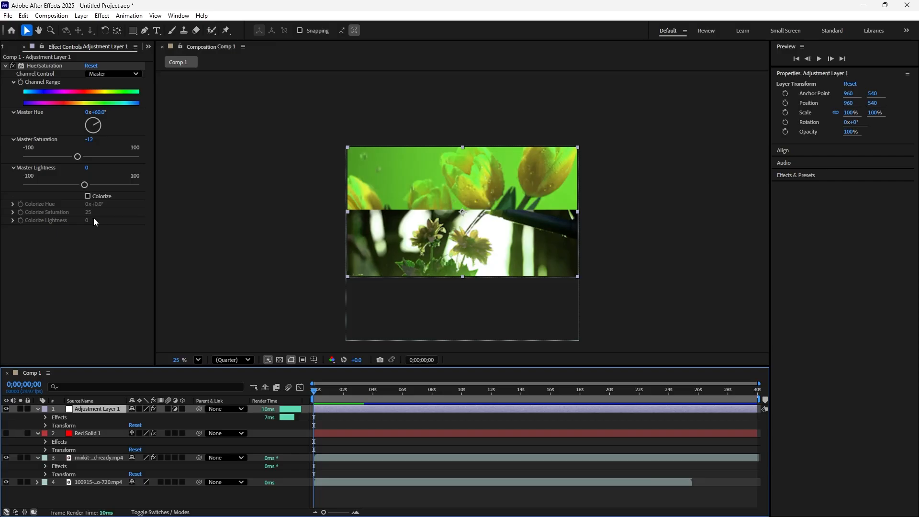
Step: Draw a rectangular mask on the adjustment layer overlapping both videos, and move the layer to position 1044, 464
left_click(133, 30)
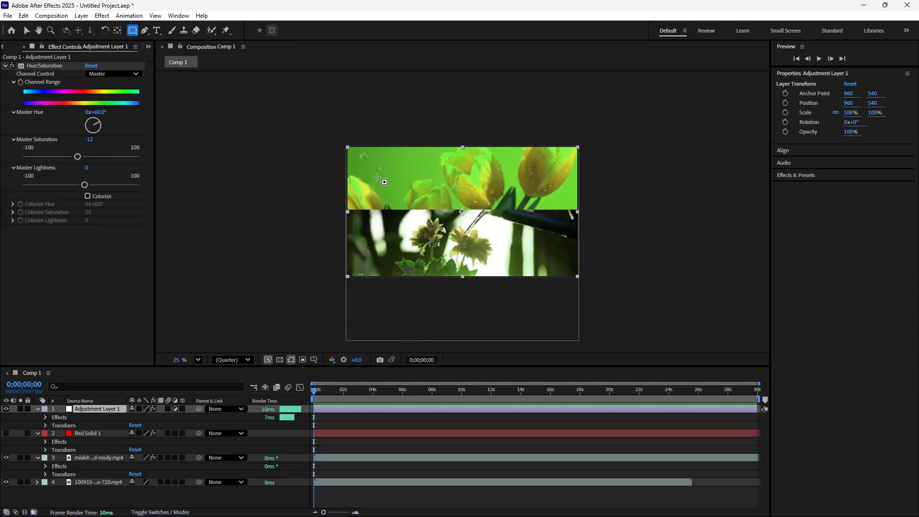
left_click_drag(386, 175, 490, 266)
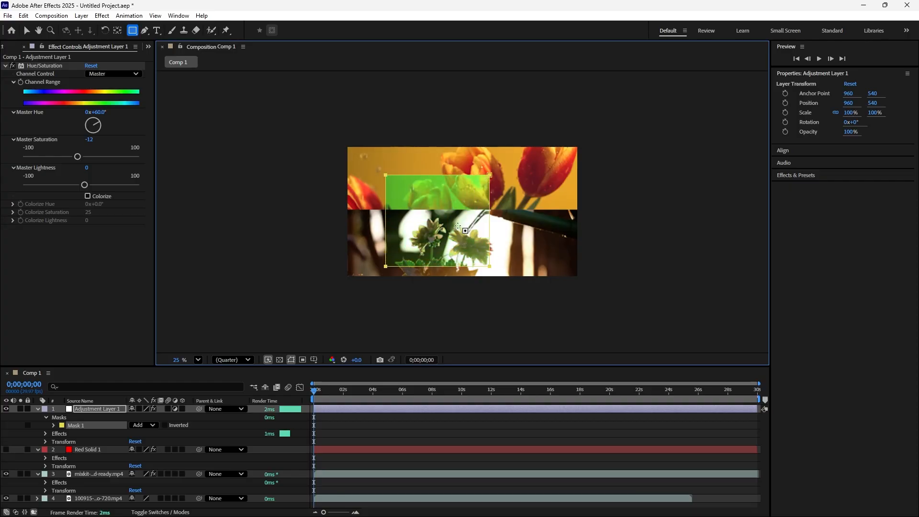
left_click(26, 30)
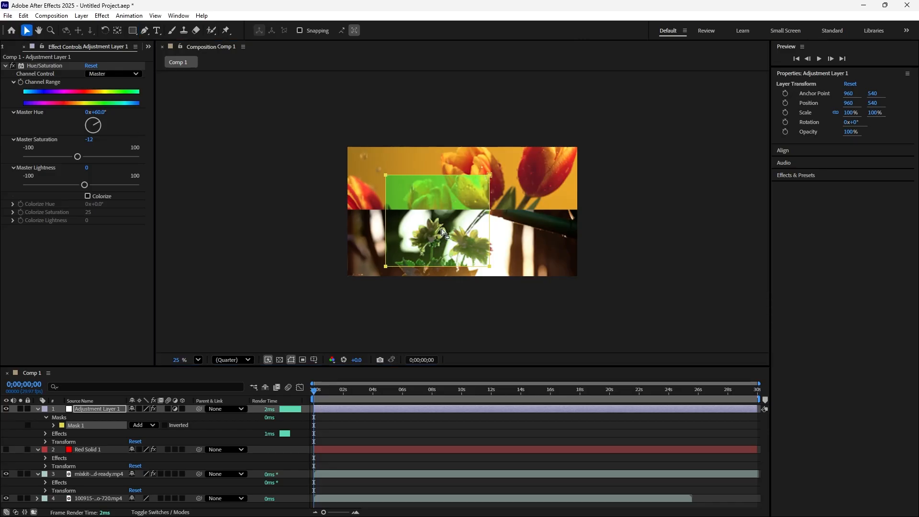
left_click_drag(470, 190, 440, 168)
left_click_drag(429, 225, 471, 235)
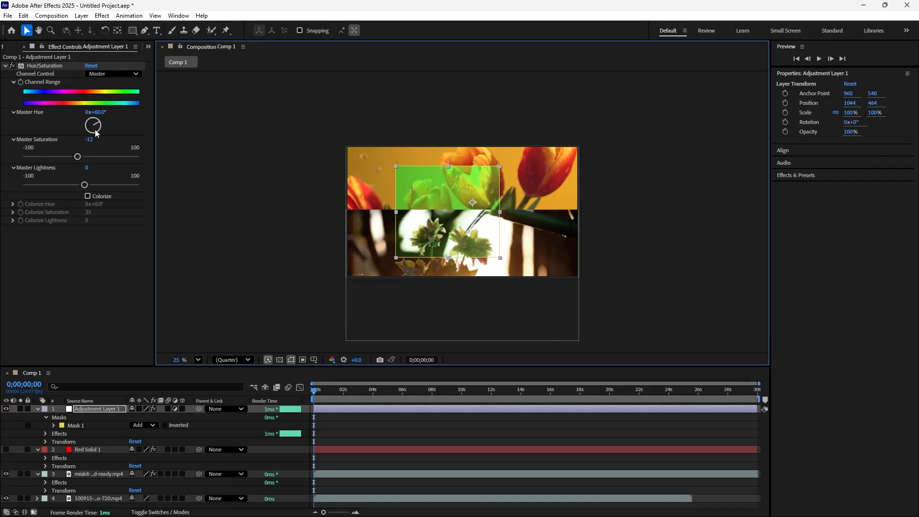
Step: Set the masked adjustment layer's Master Hue to 257° and Master Saturation to 47
left_click_drag(96, 132, 82, 118)
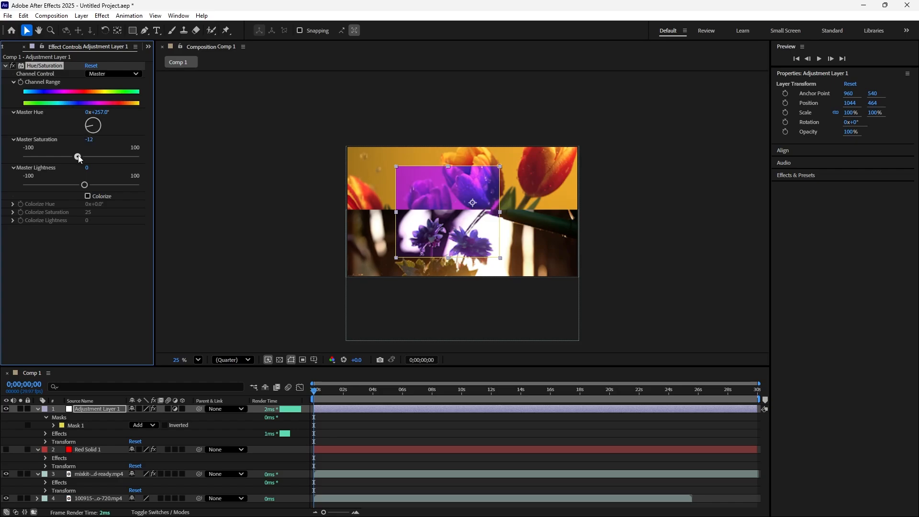
left_click_drag(78, 156, 109, 162)
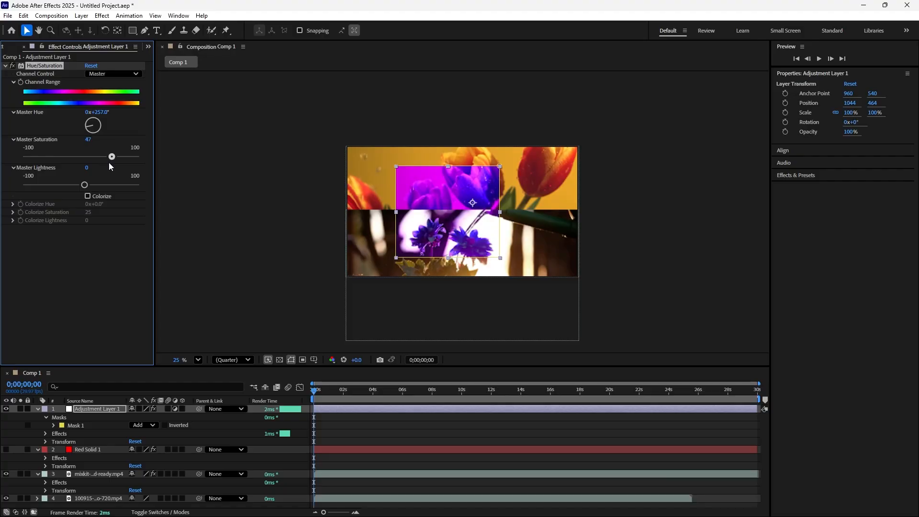